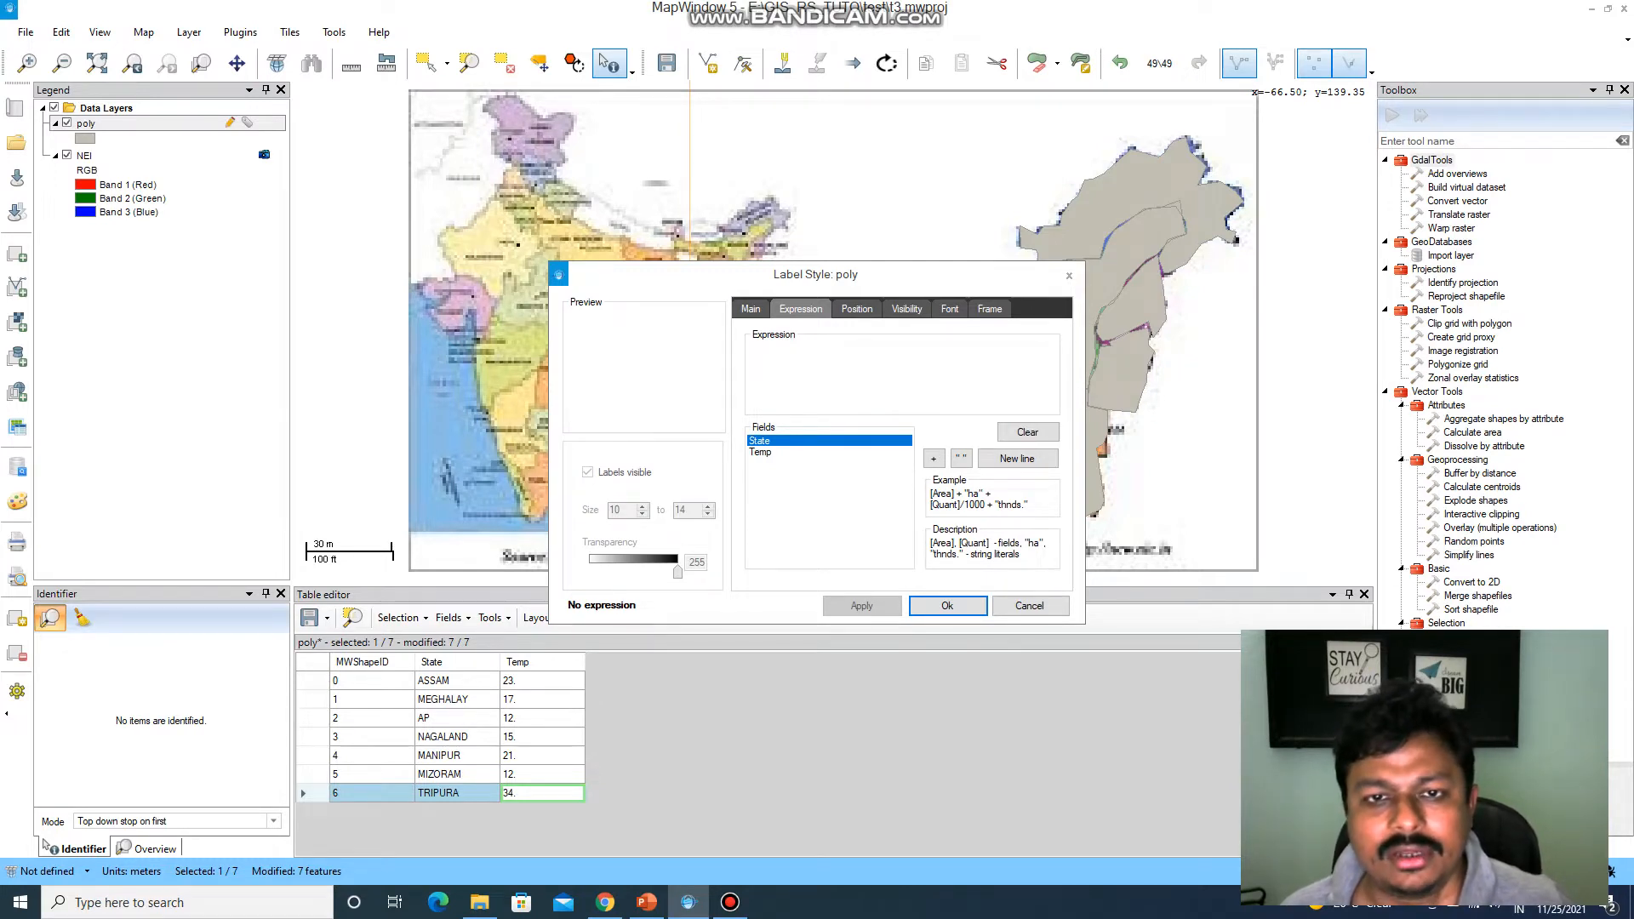
Try to label the poly layer's shapes with the State field and check the labels on the map.
left_click(750, 309)
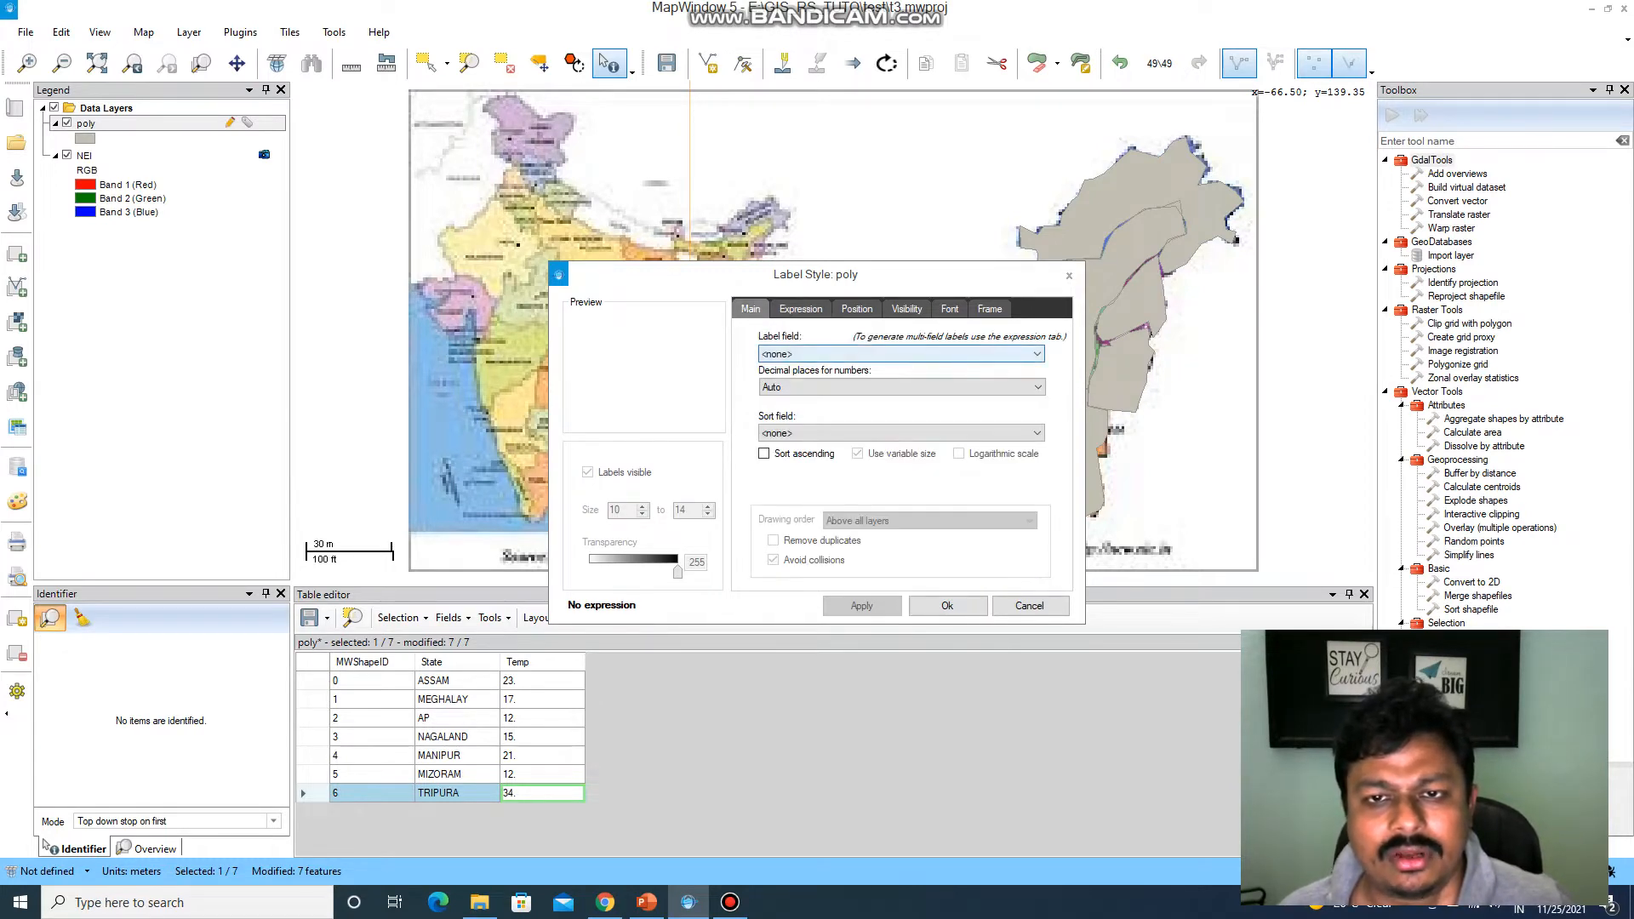
left_click(901, 354)
left_click(901, 381)
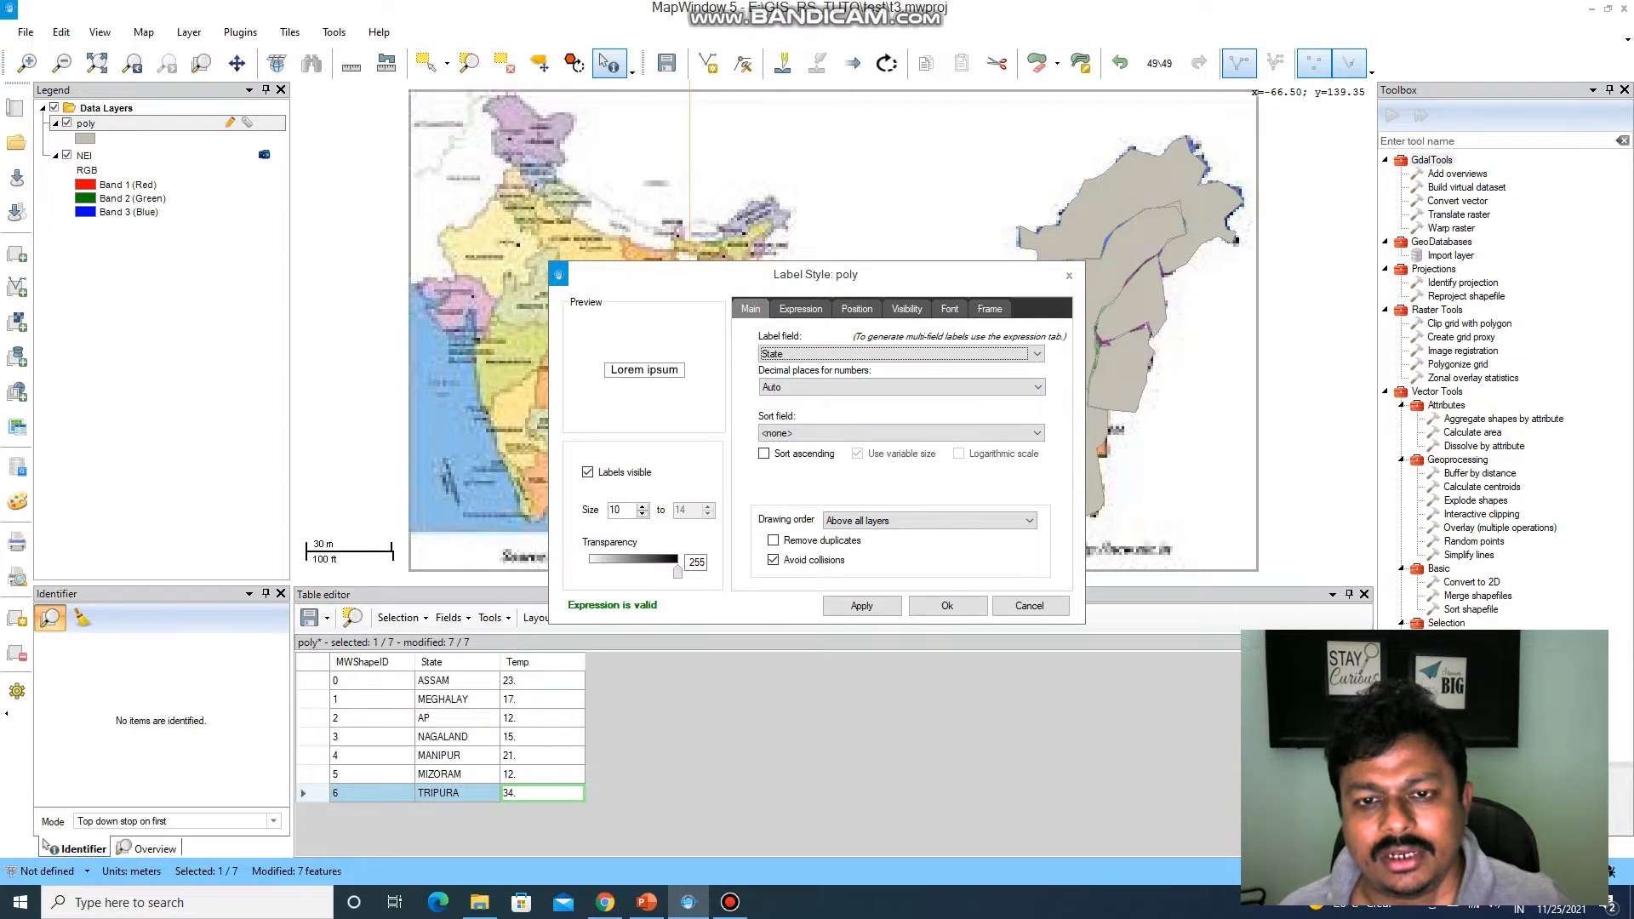
left_click(861, 605)
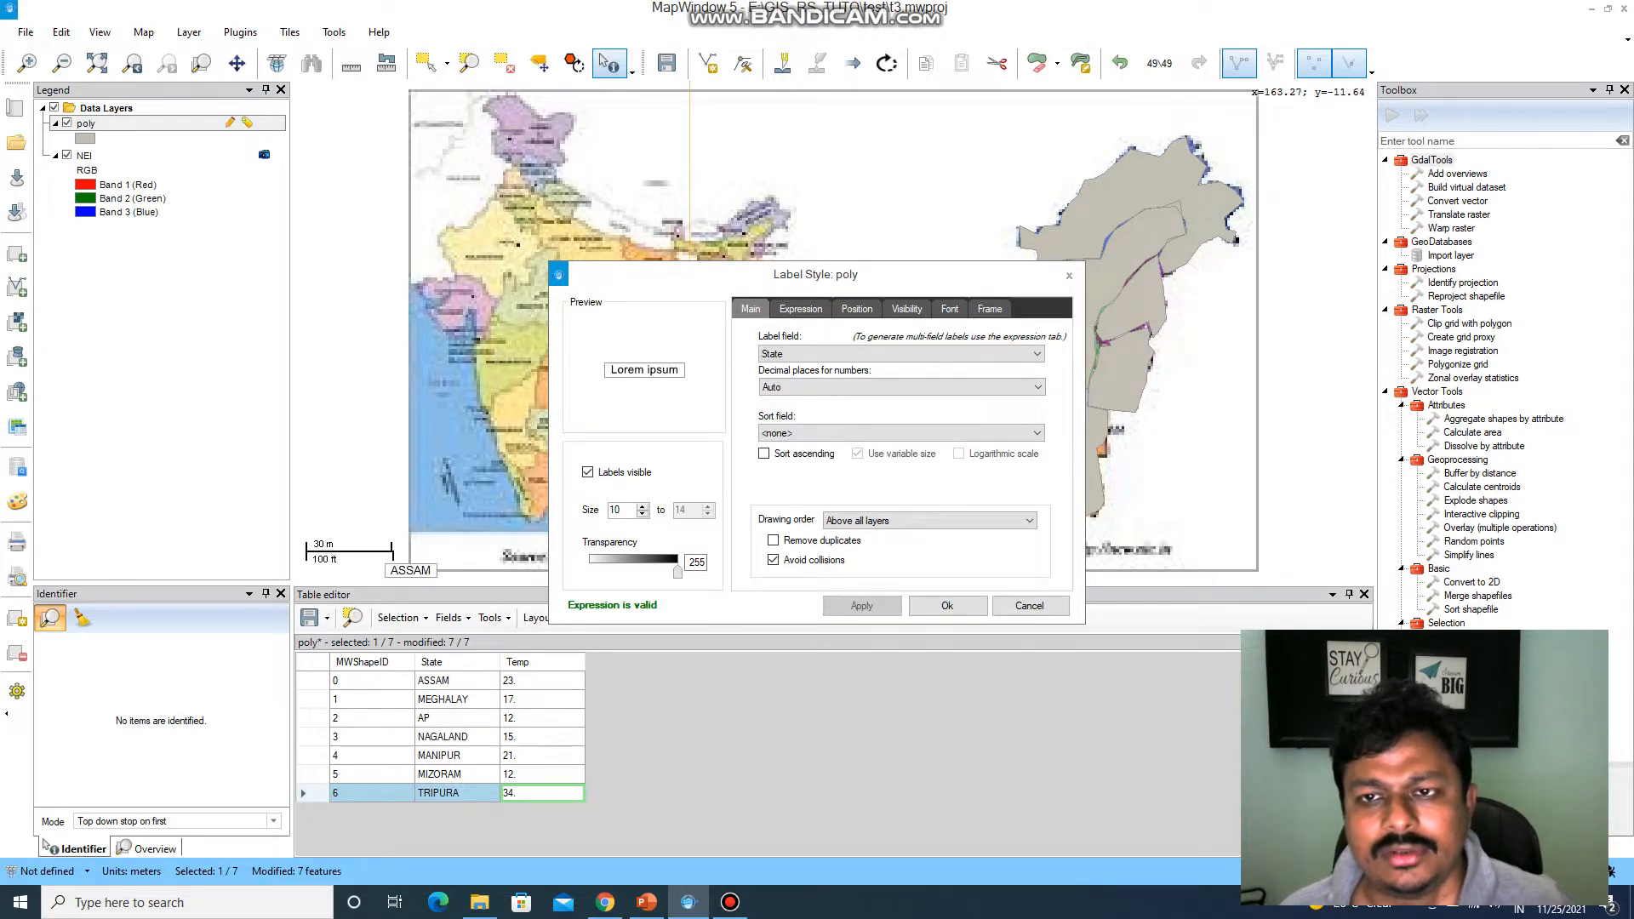
left_click(947, 605)
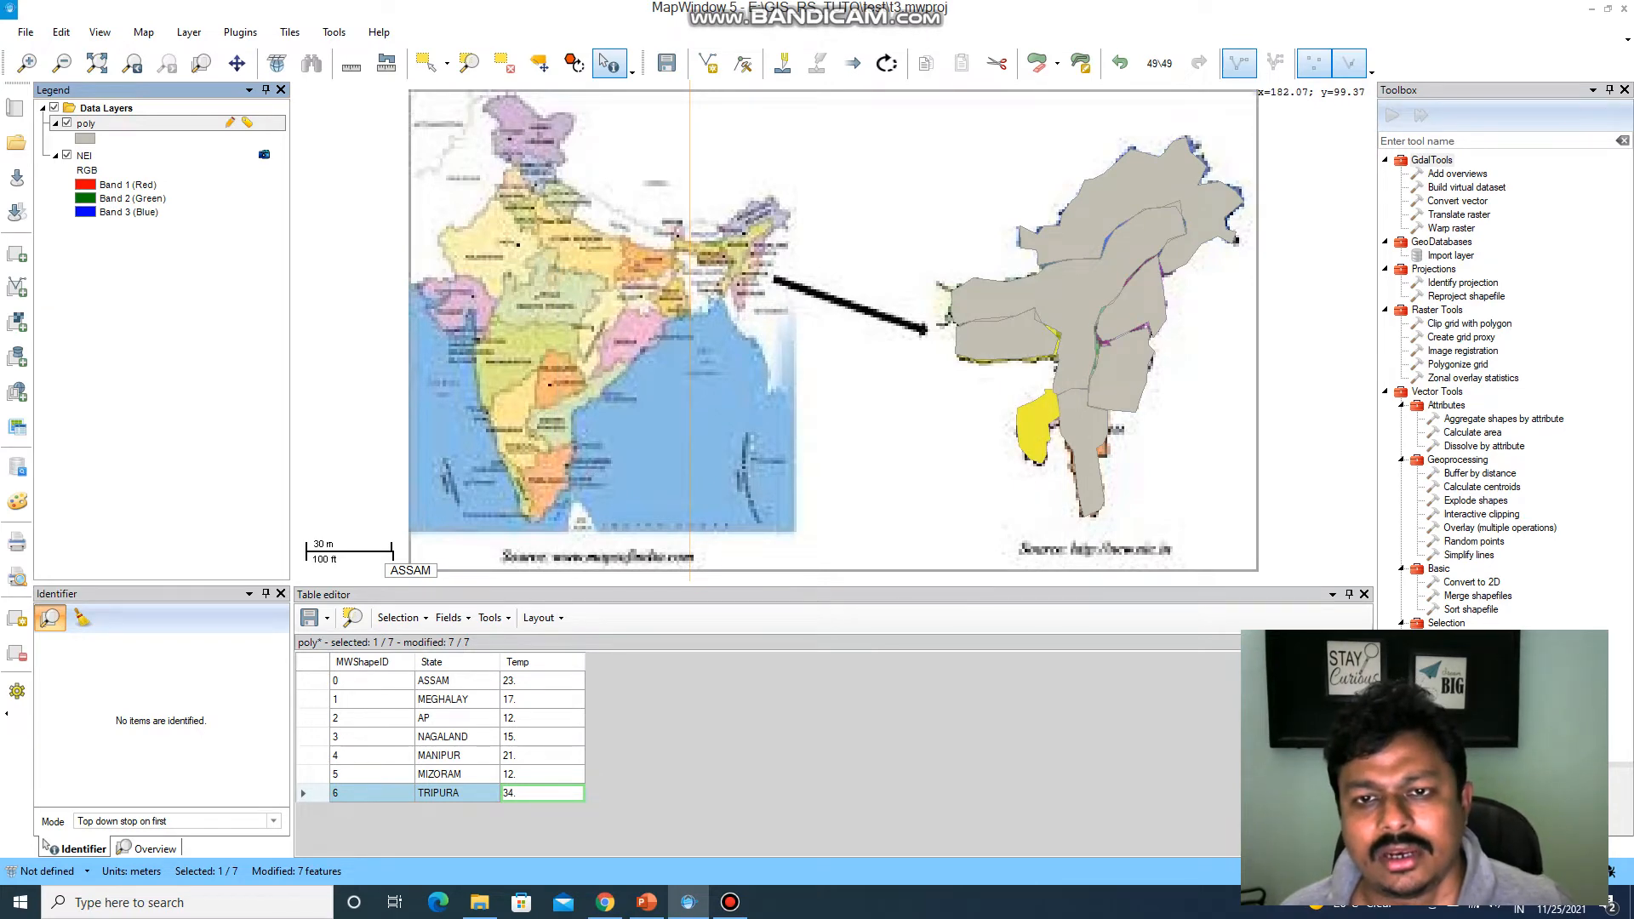
scroll(952, 289, "up", 2)
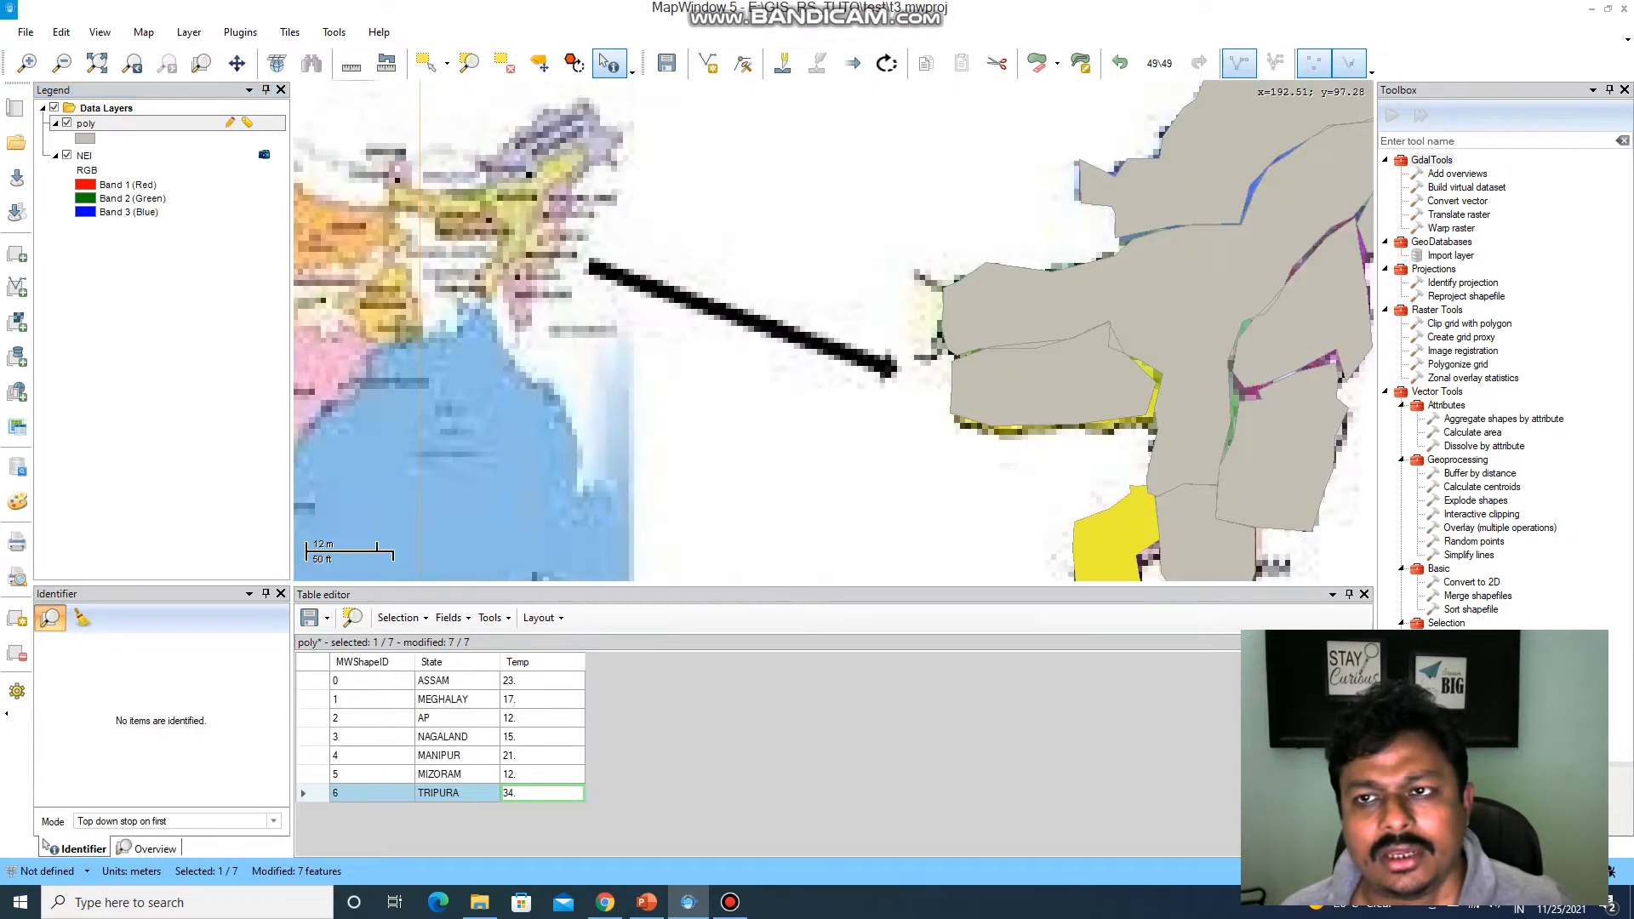
scroll(952, 293, "down", 2)
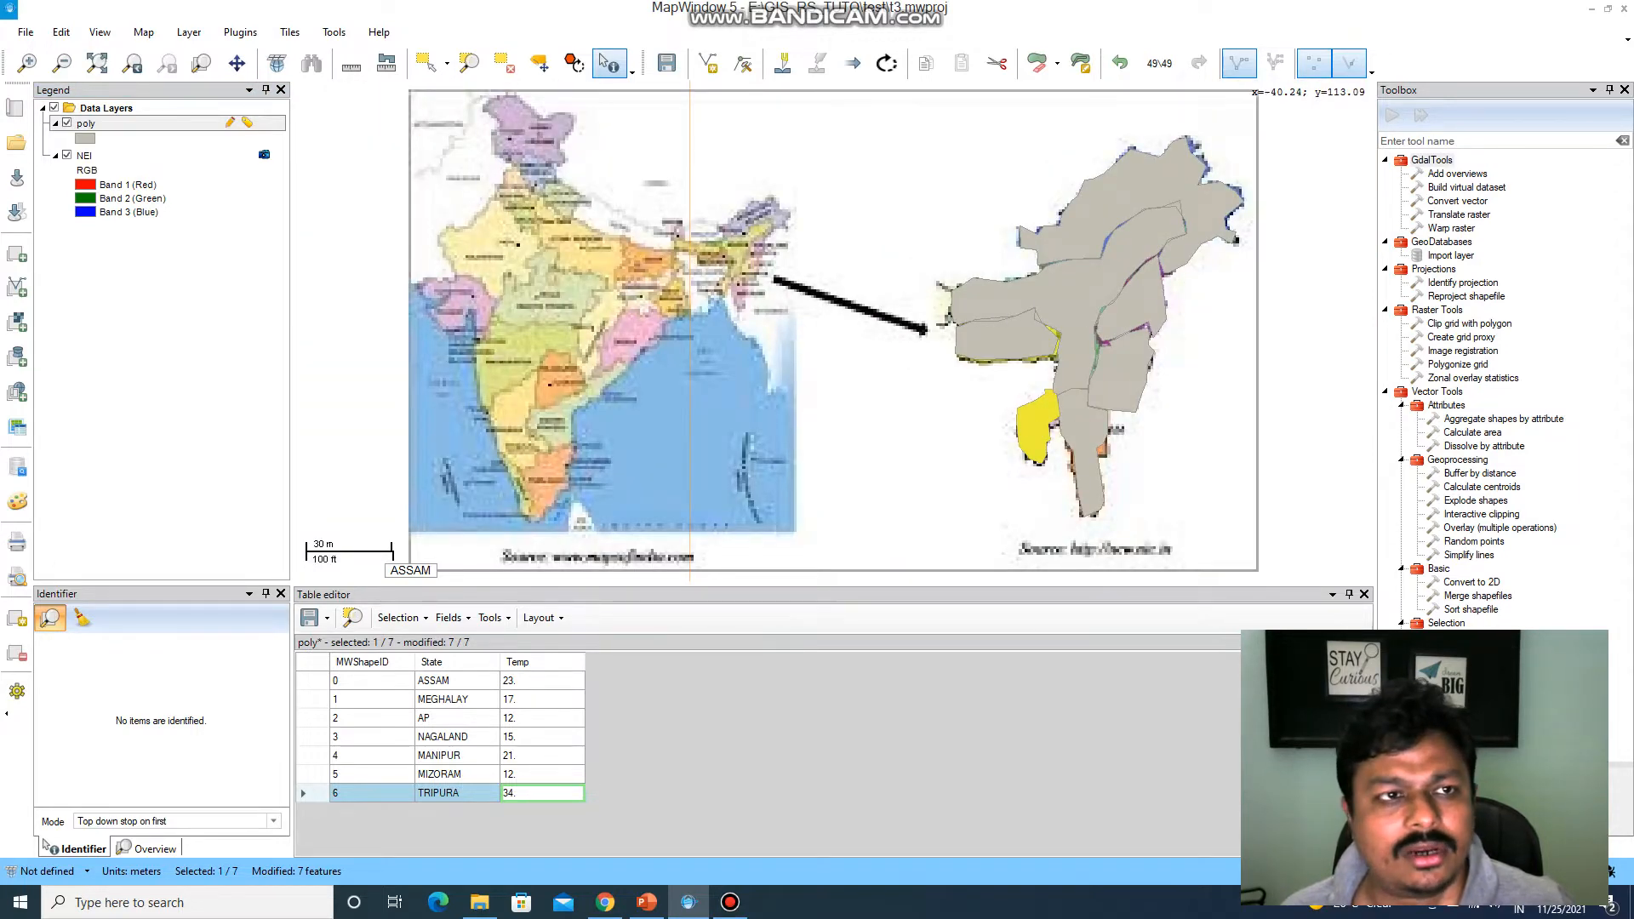
Review the poly layer's label settings, including the decimal places options and the label expression.
right_click(184, 125)
left_click(230, 180)
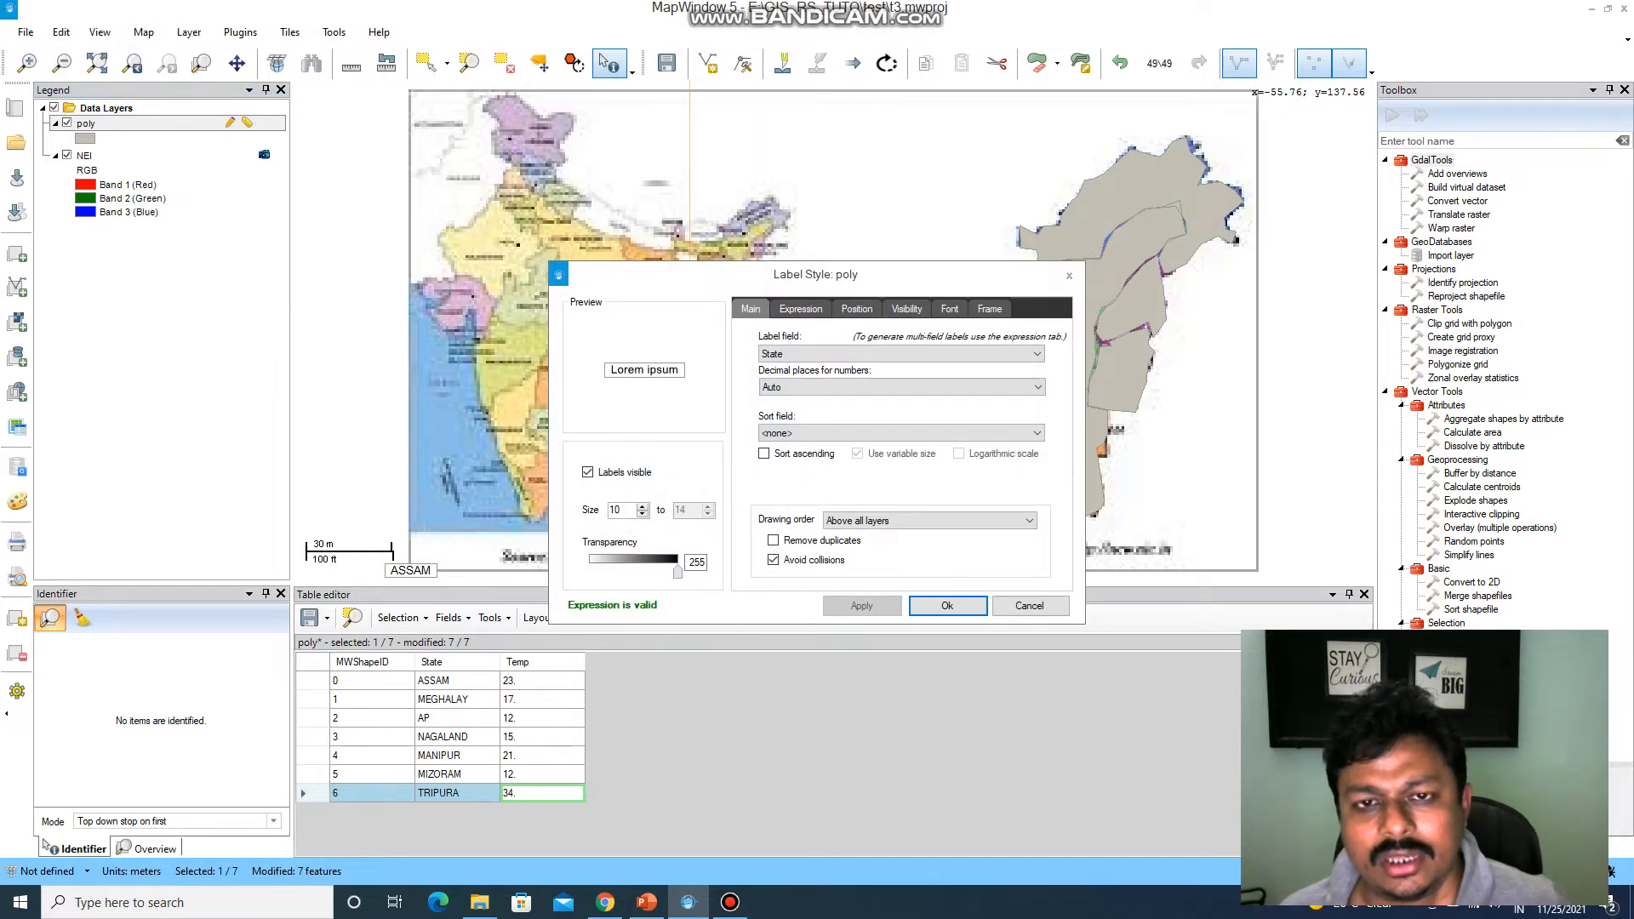
left_click(902, 387)
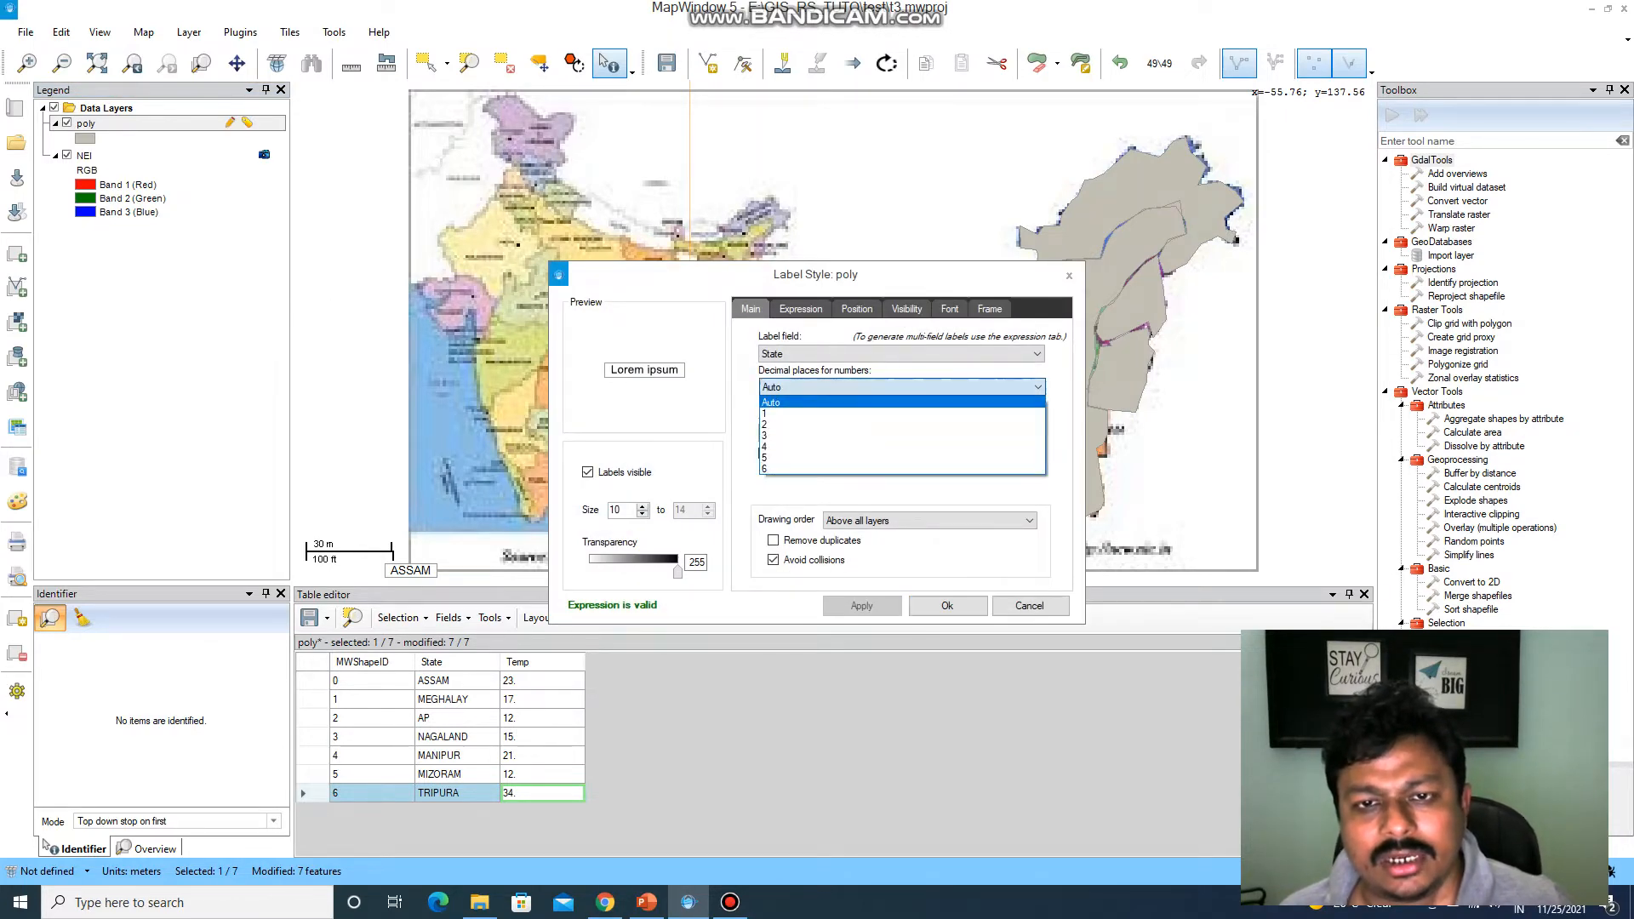
left_click(1036, 387)
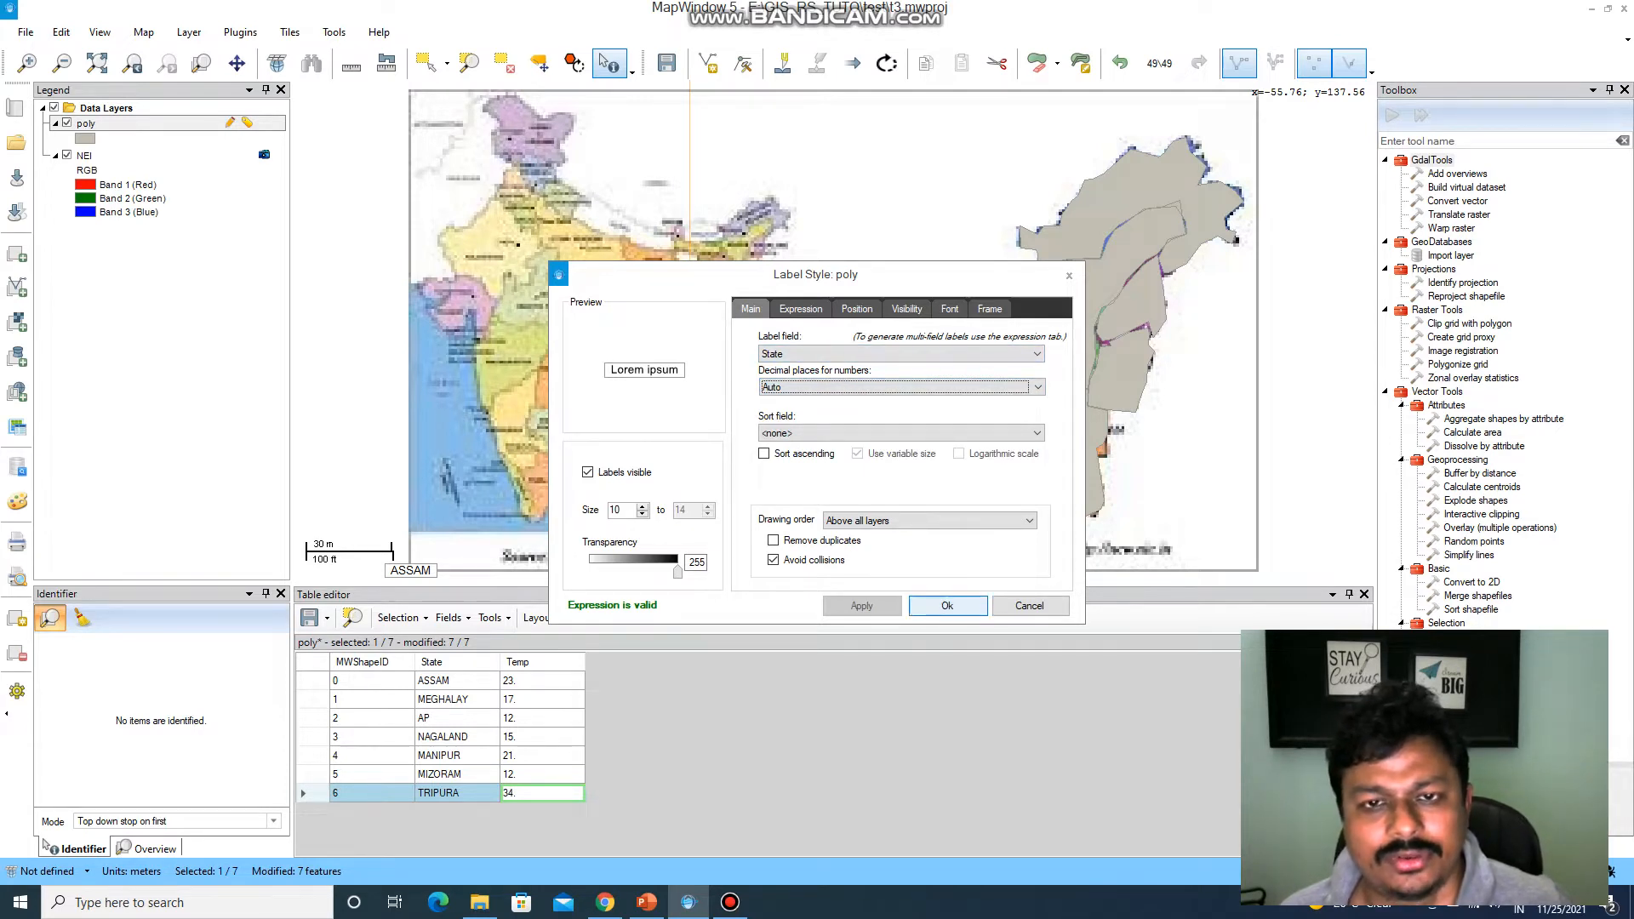
left_click(801, 309)
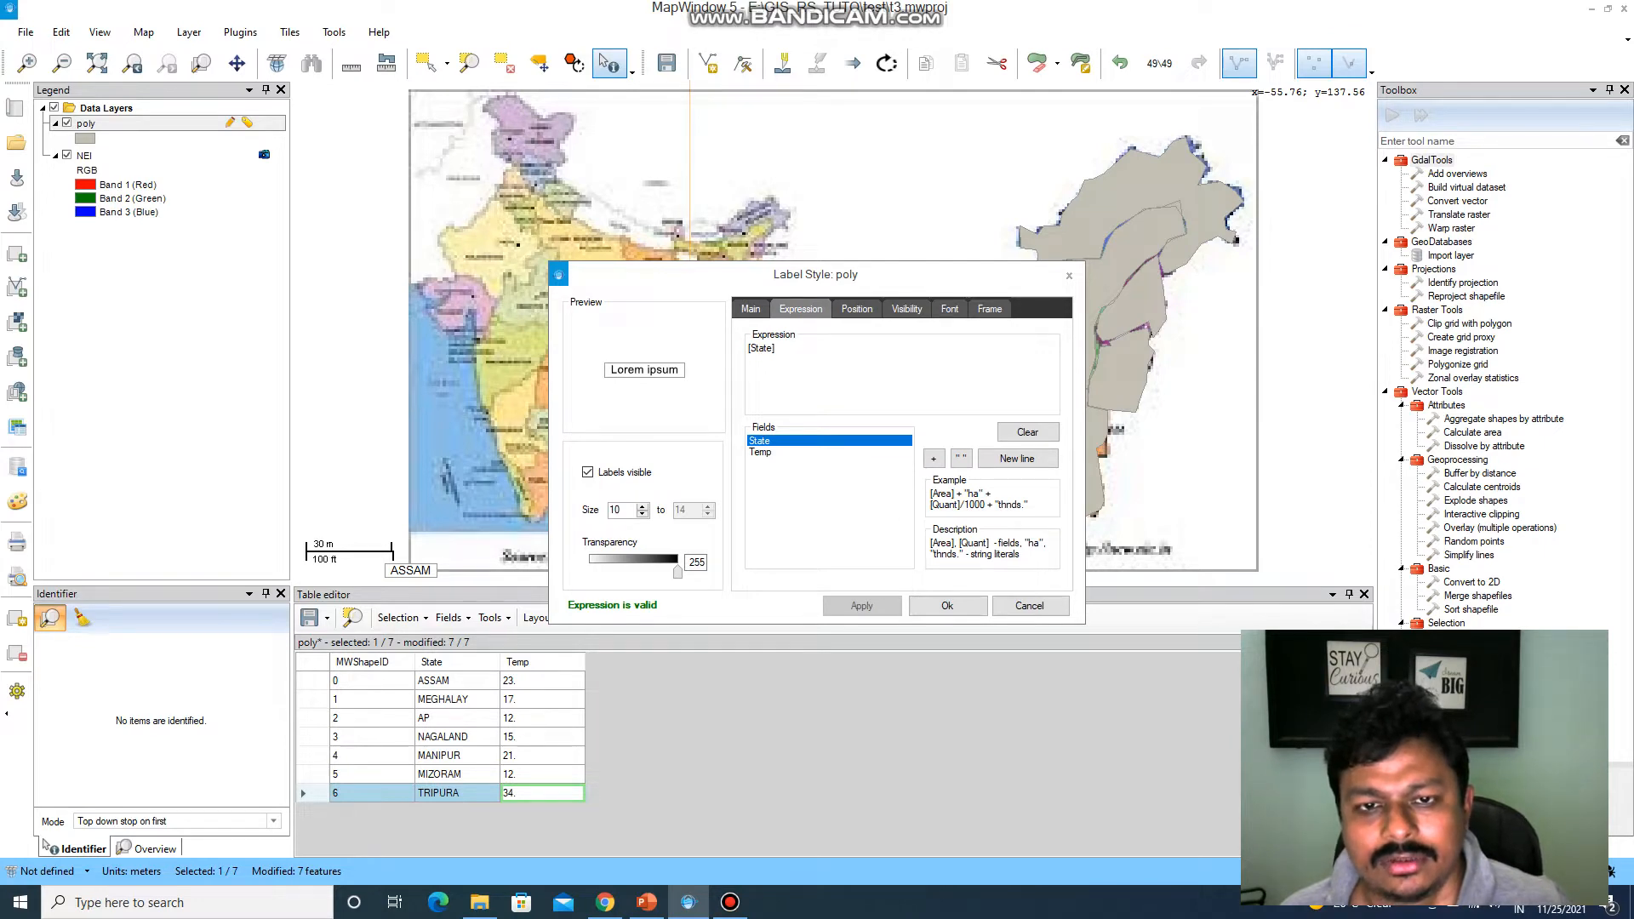
left_click(750, 309)
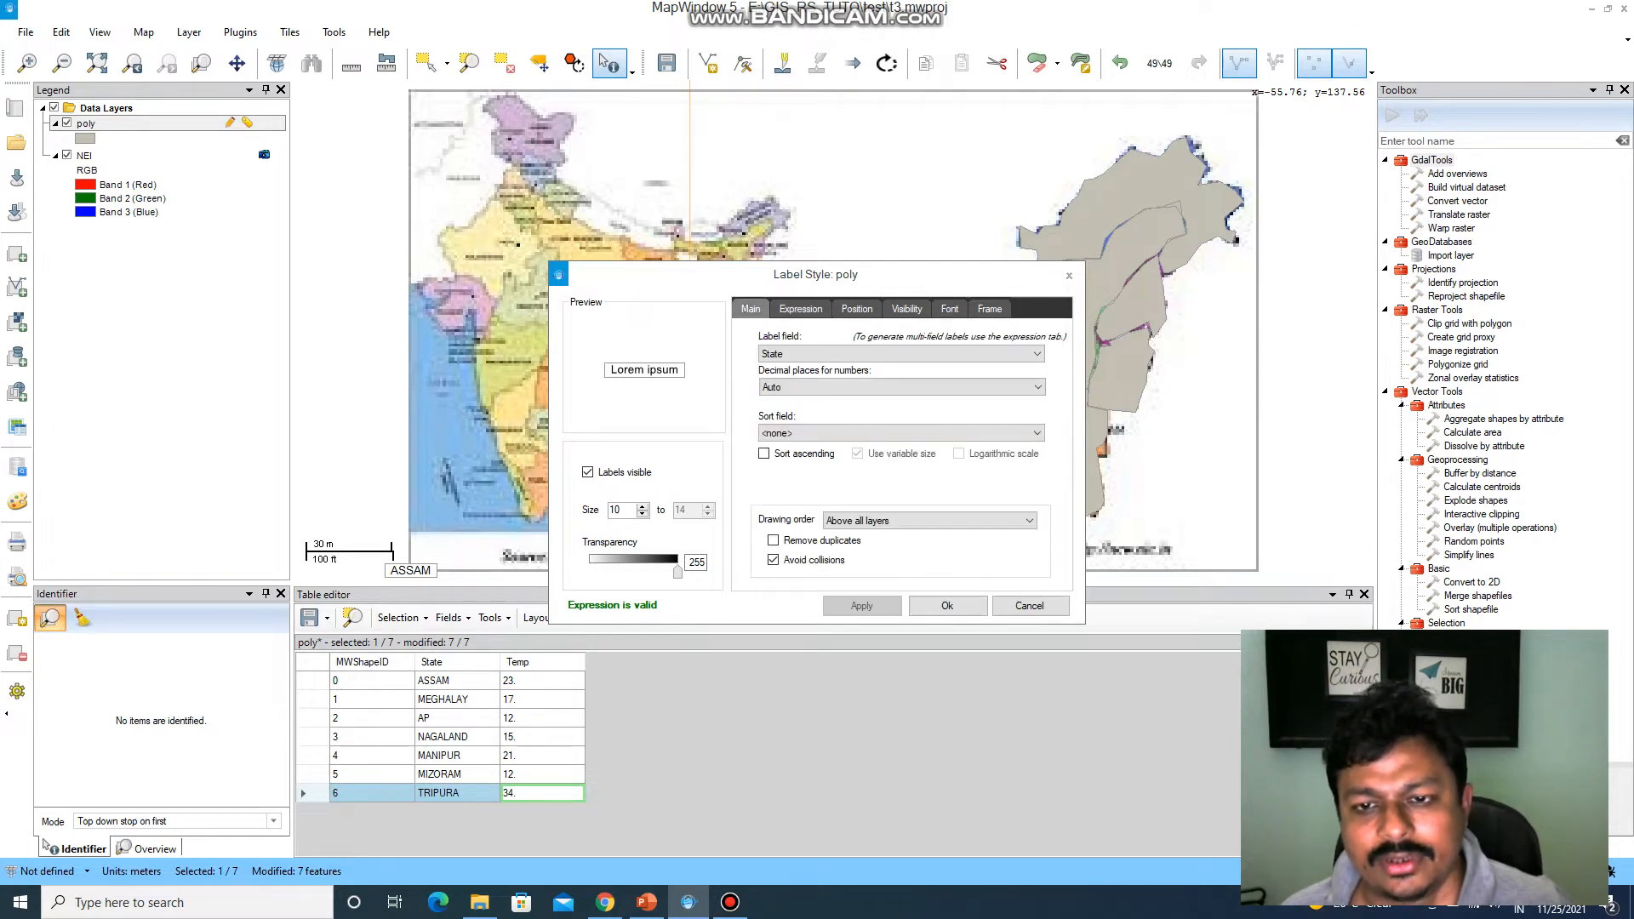
left_click(947, 605)
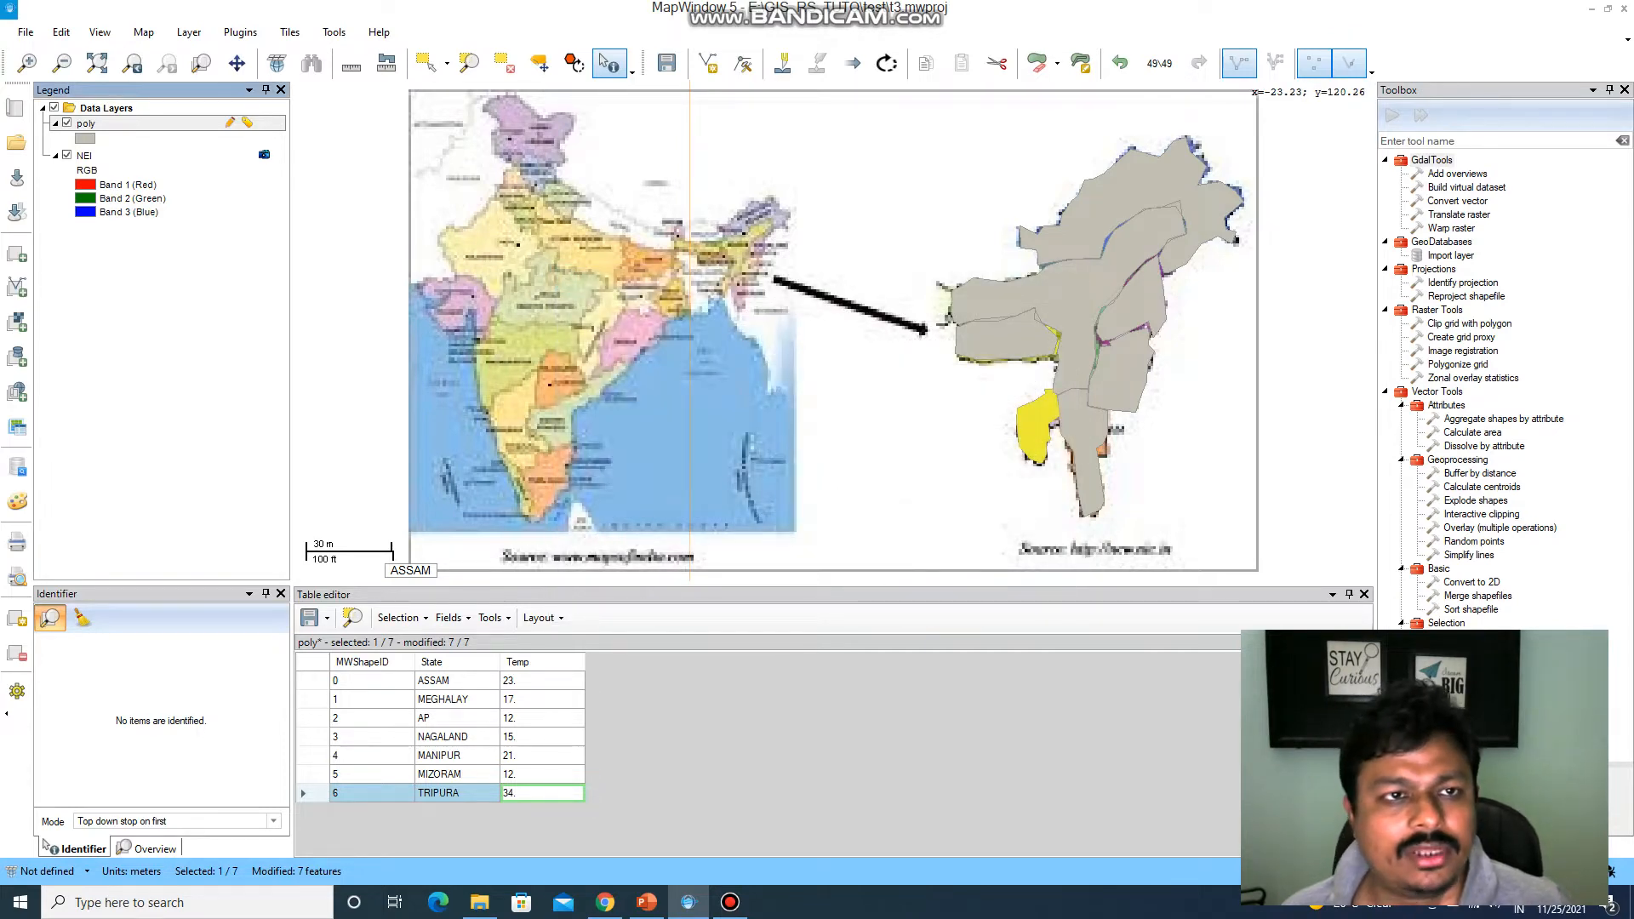
Remove the poly layer from the project, saving its attribute table and shape changes.
right_click(215, 126)
right_click(96, 119)
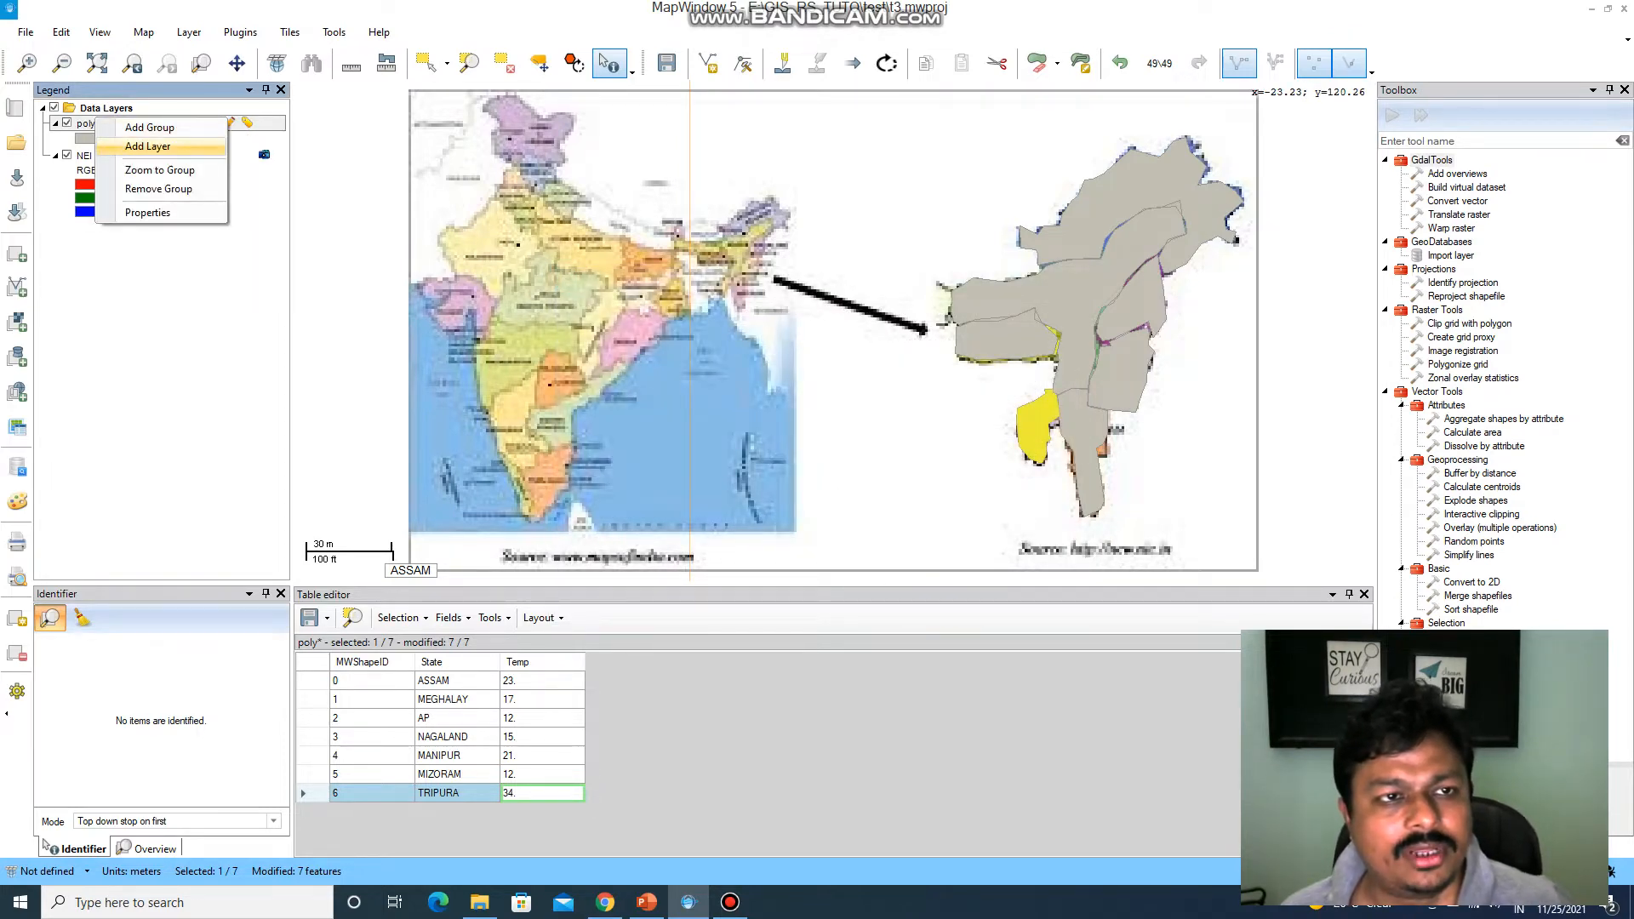
key("Escape")
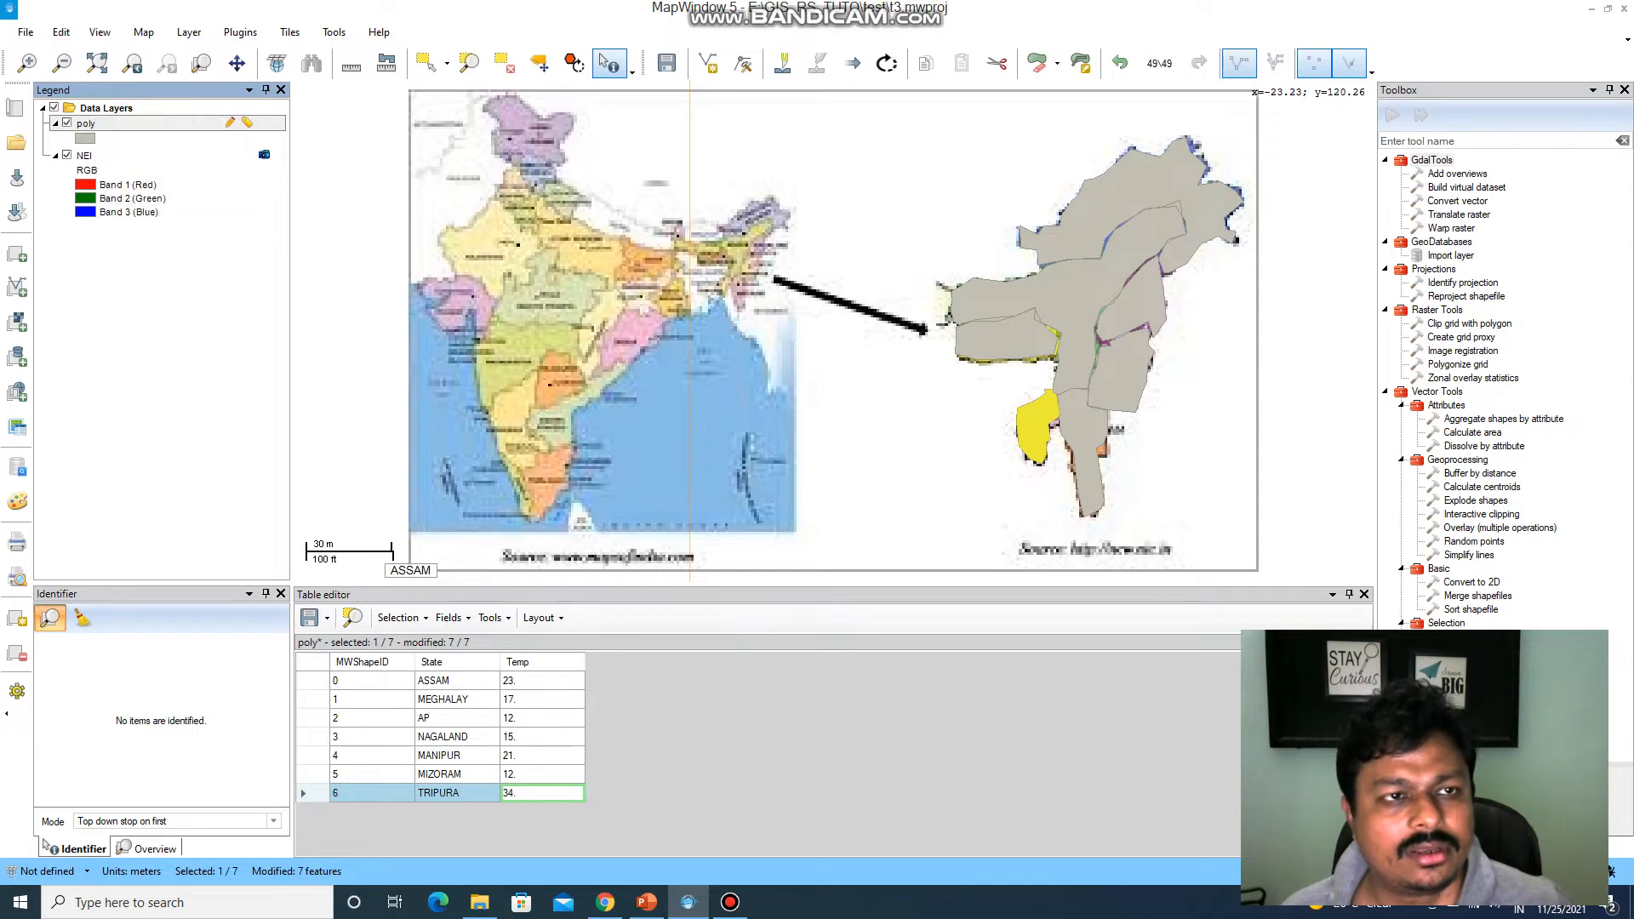
right_click(123, 125)
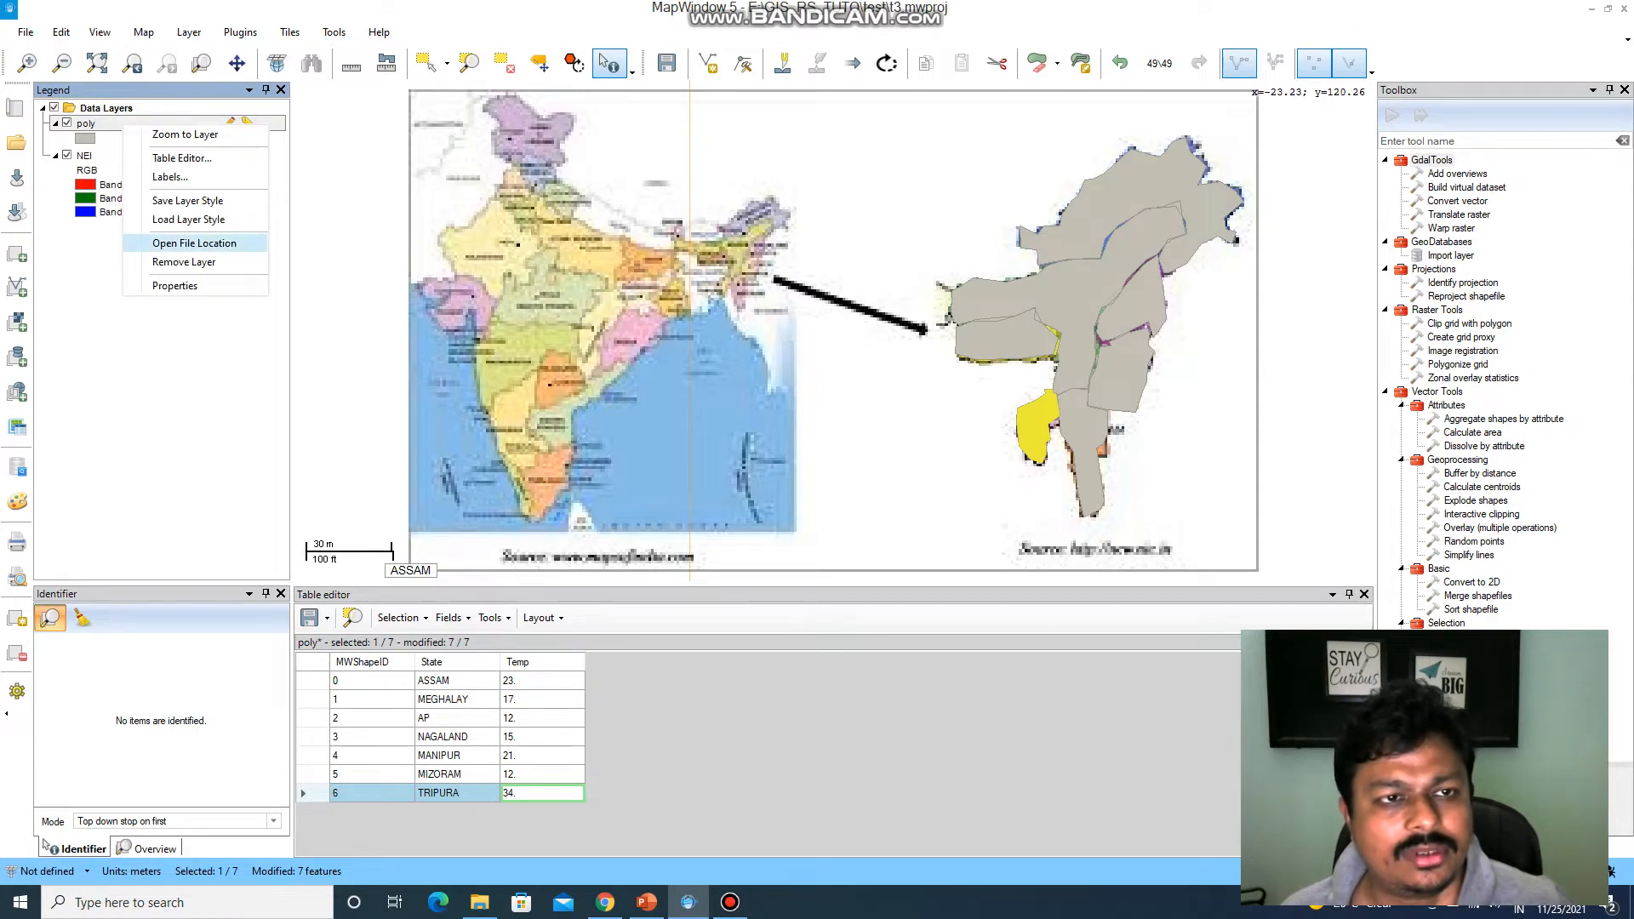
left_click(184, 261)
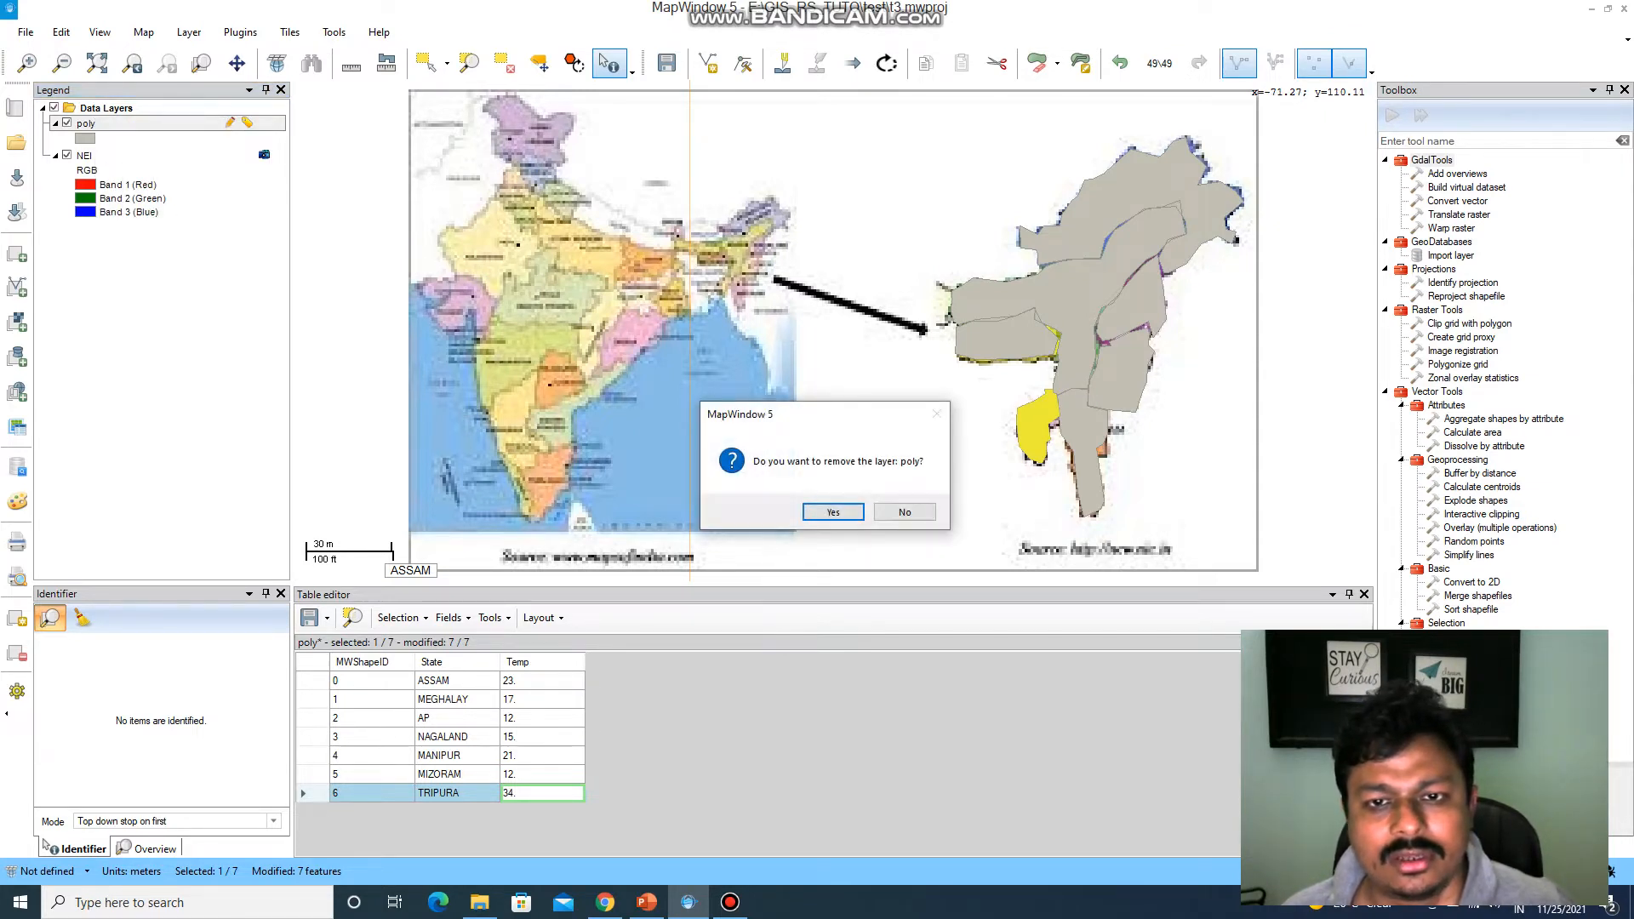
key("Return")
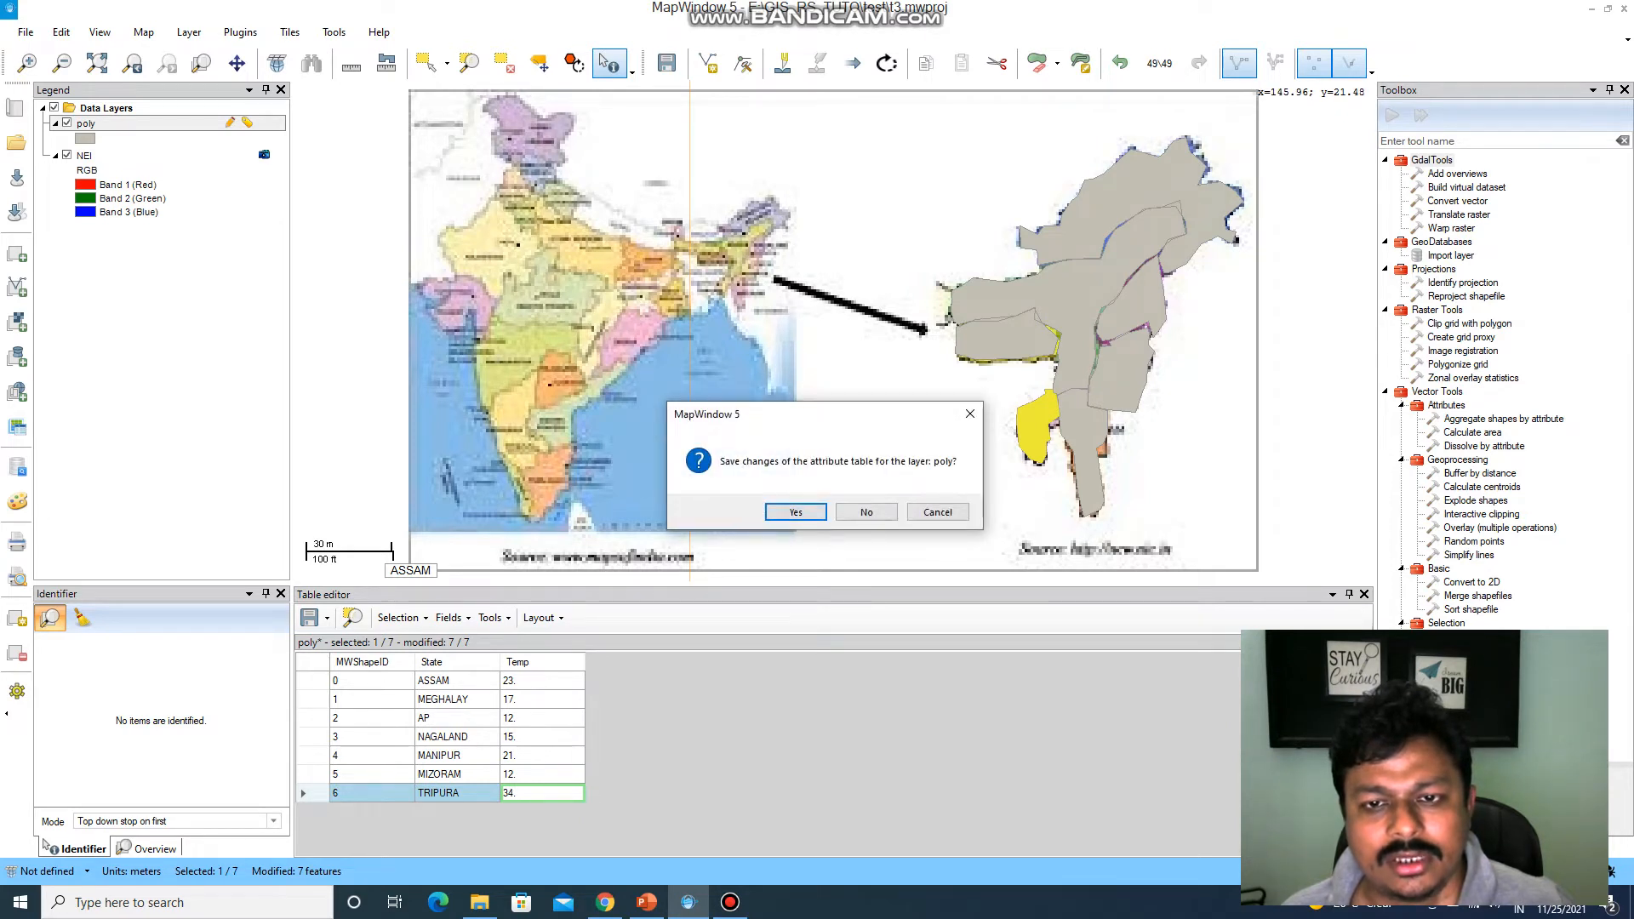
key("Return")
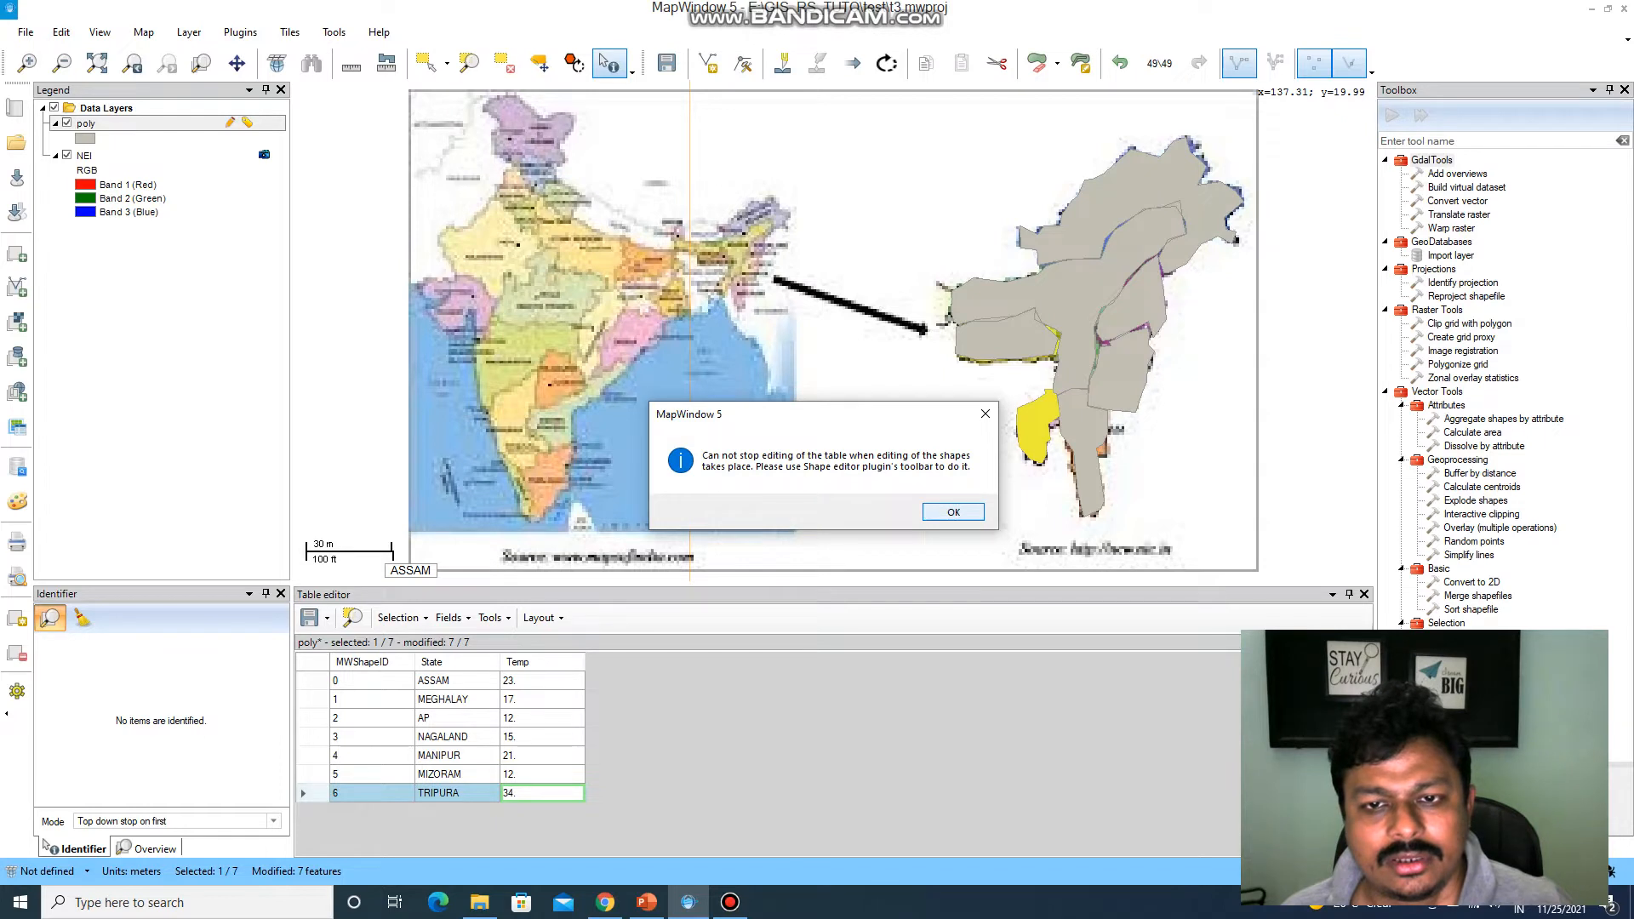
key("Return")
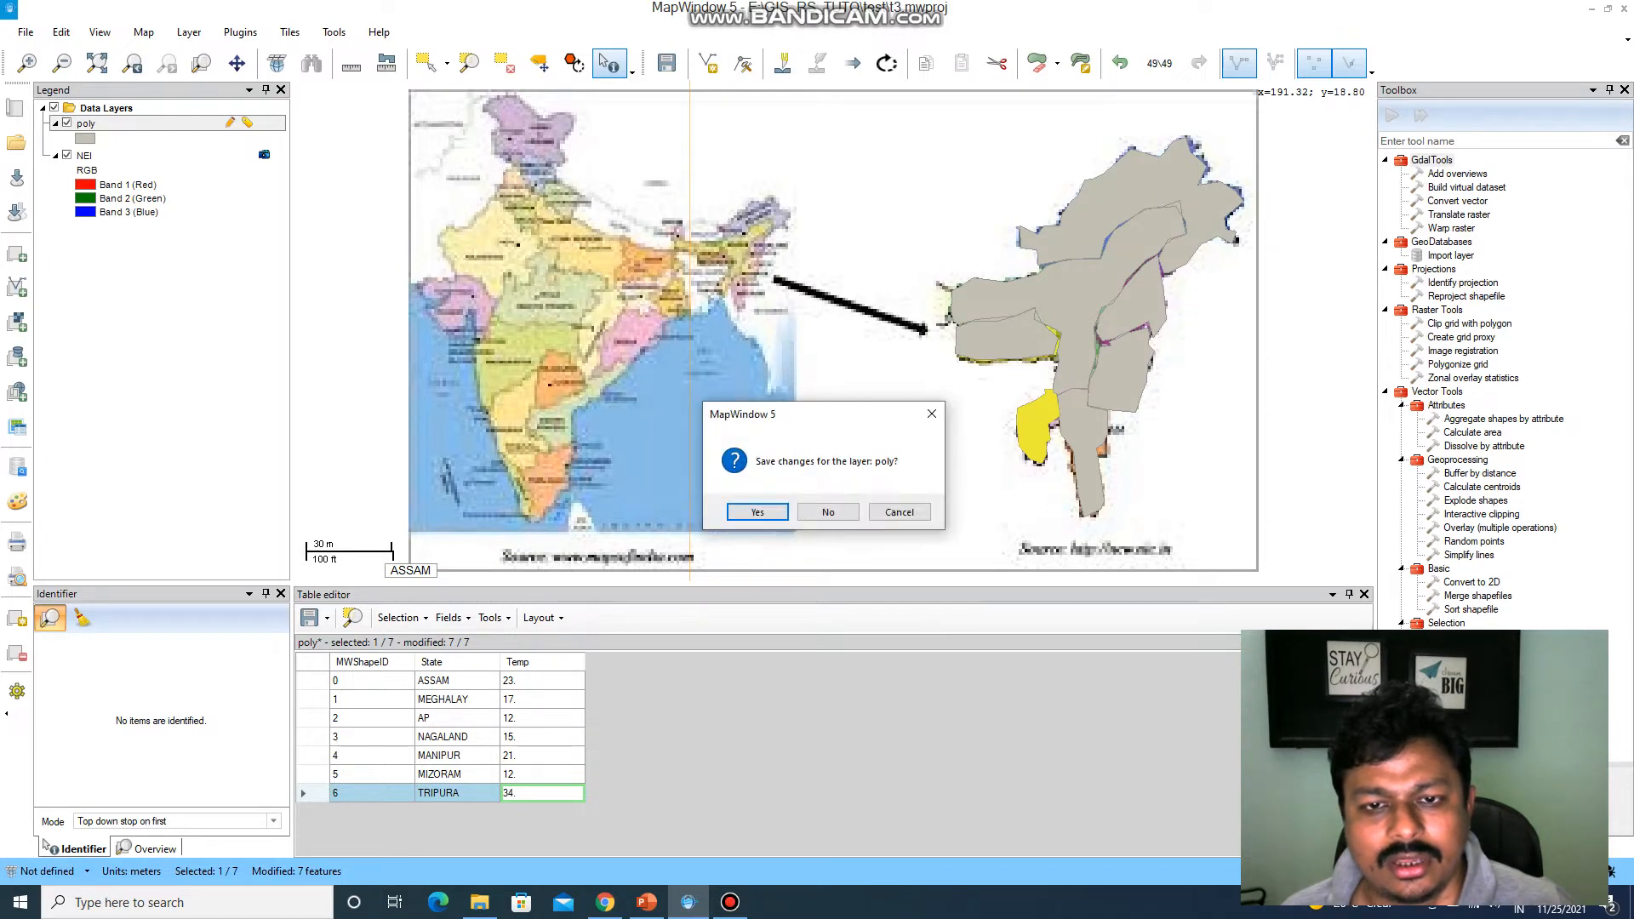
key("Return")
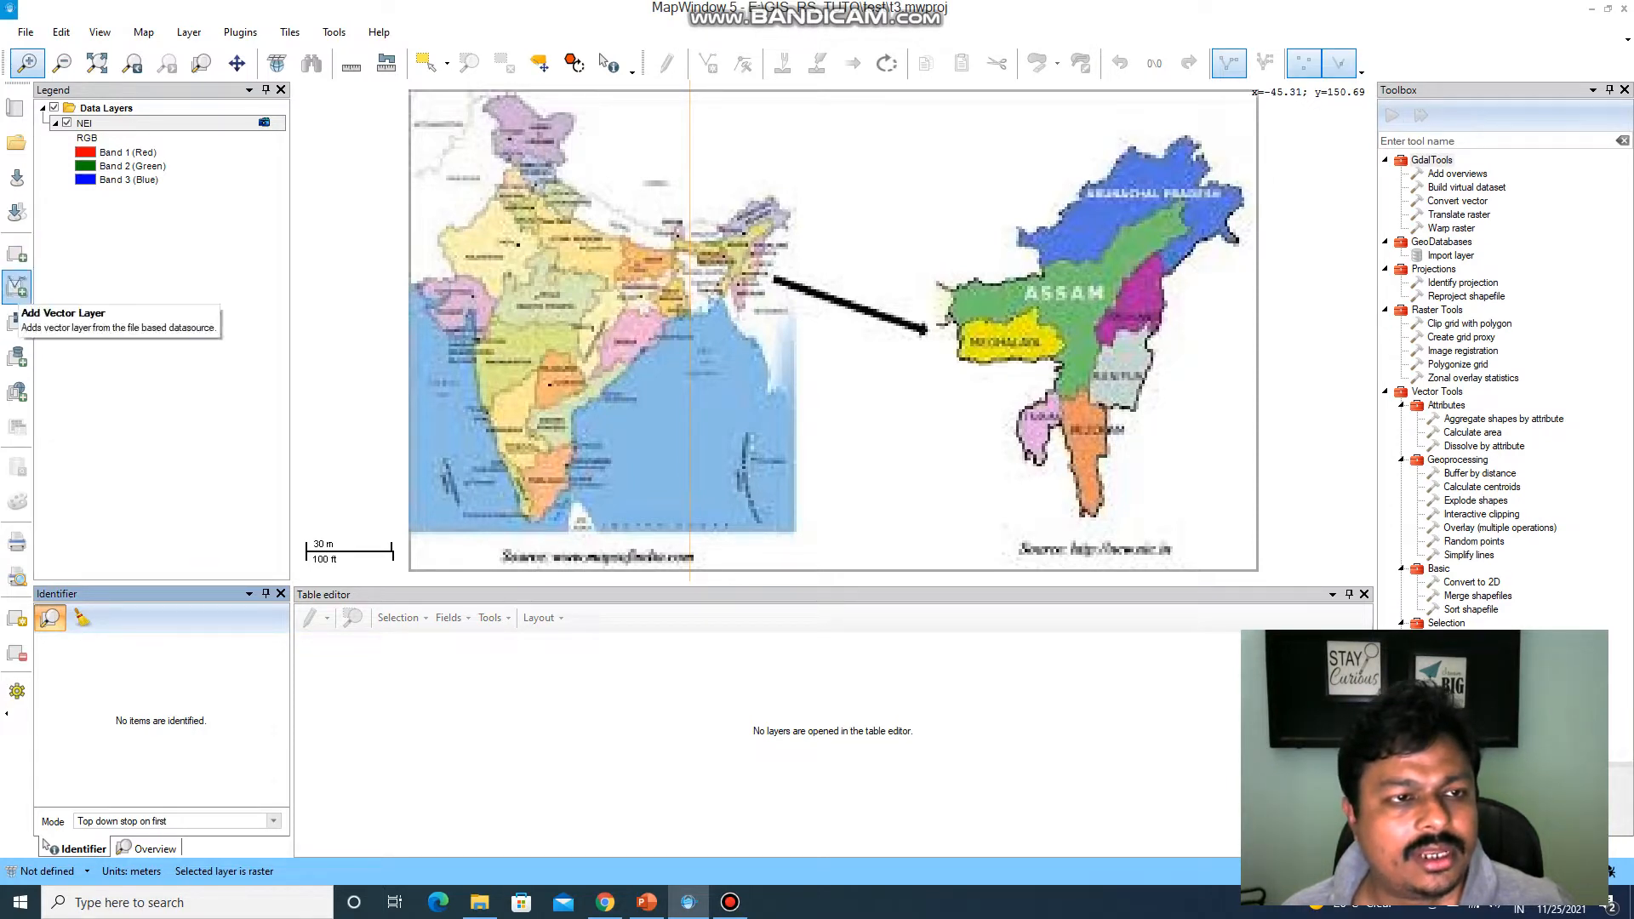
Add the poly.shp shapefile from the test folder back to the map as a vector layer.
left_click(17, 287)
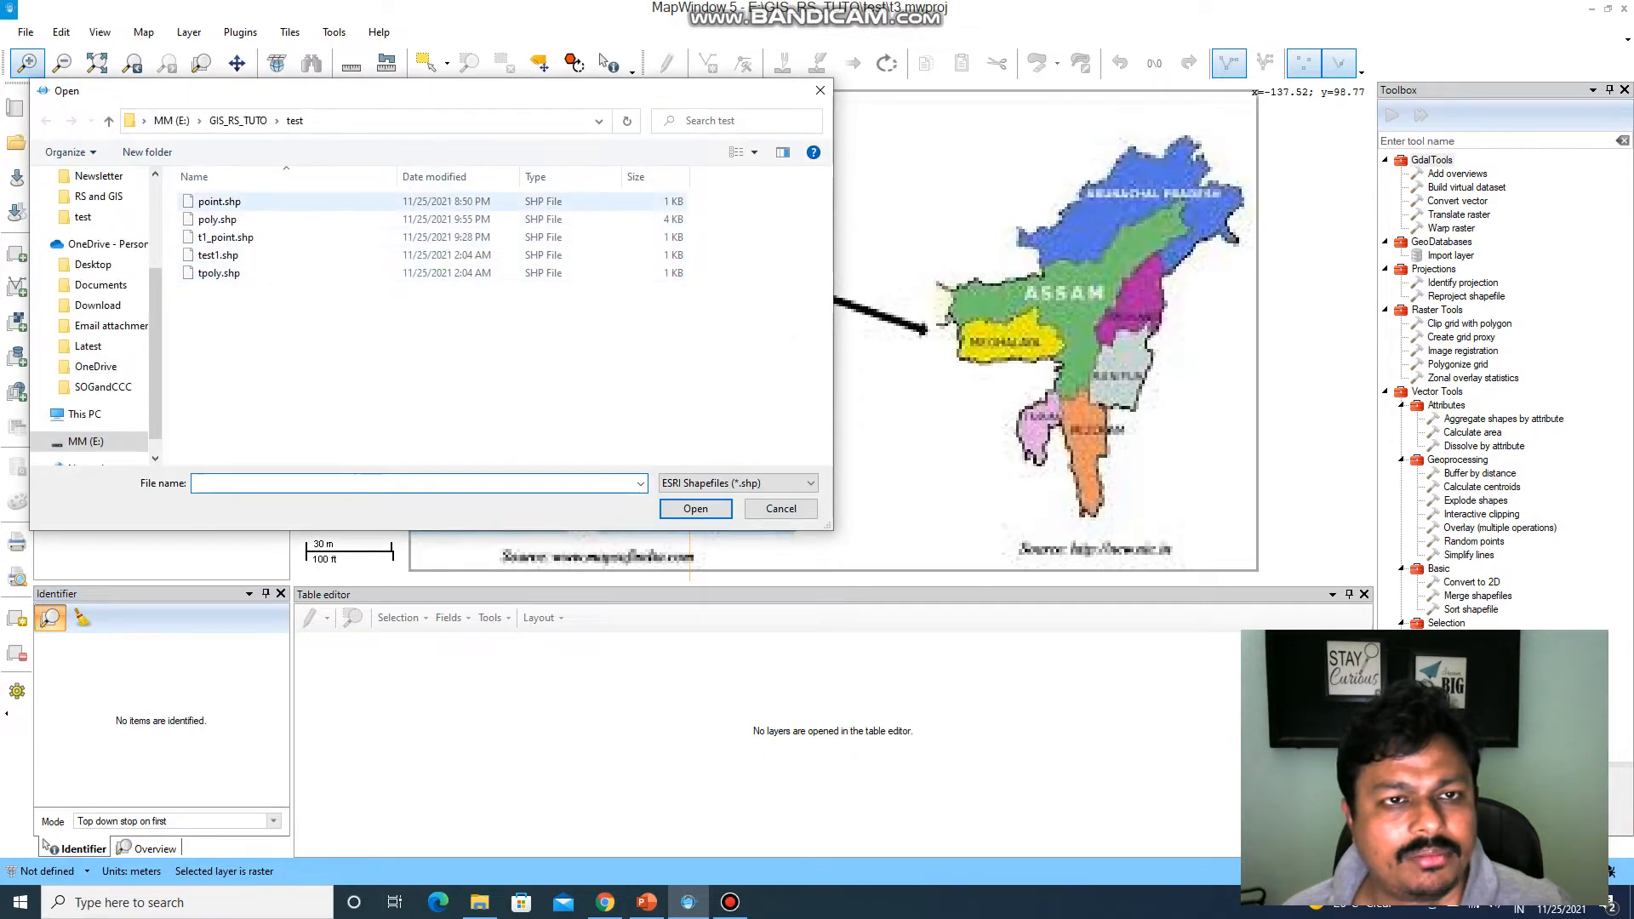
left_click(220, 202)
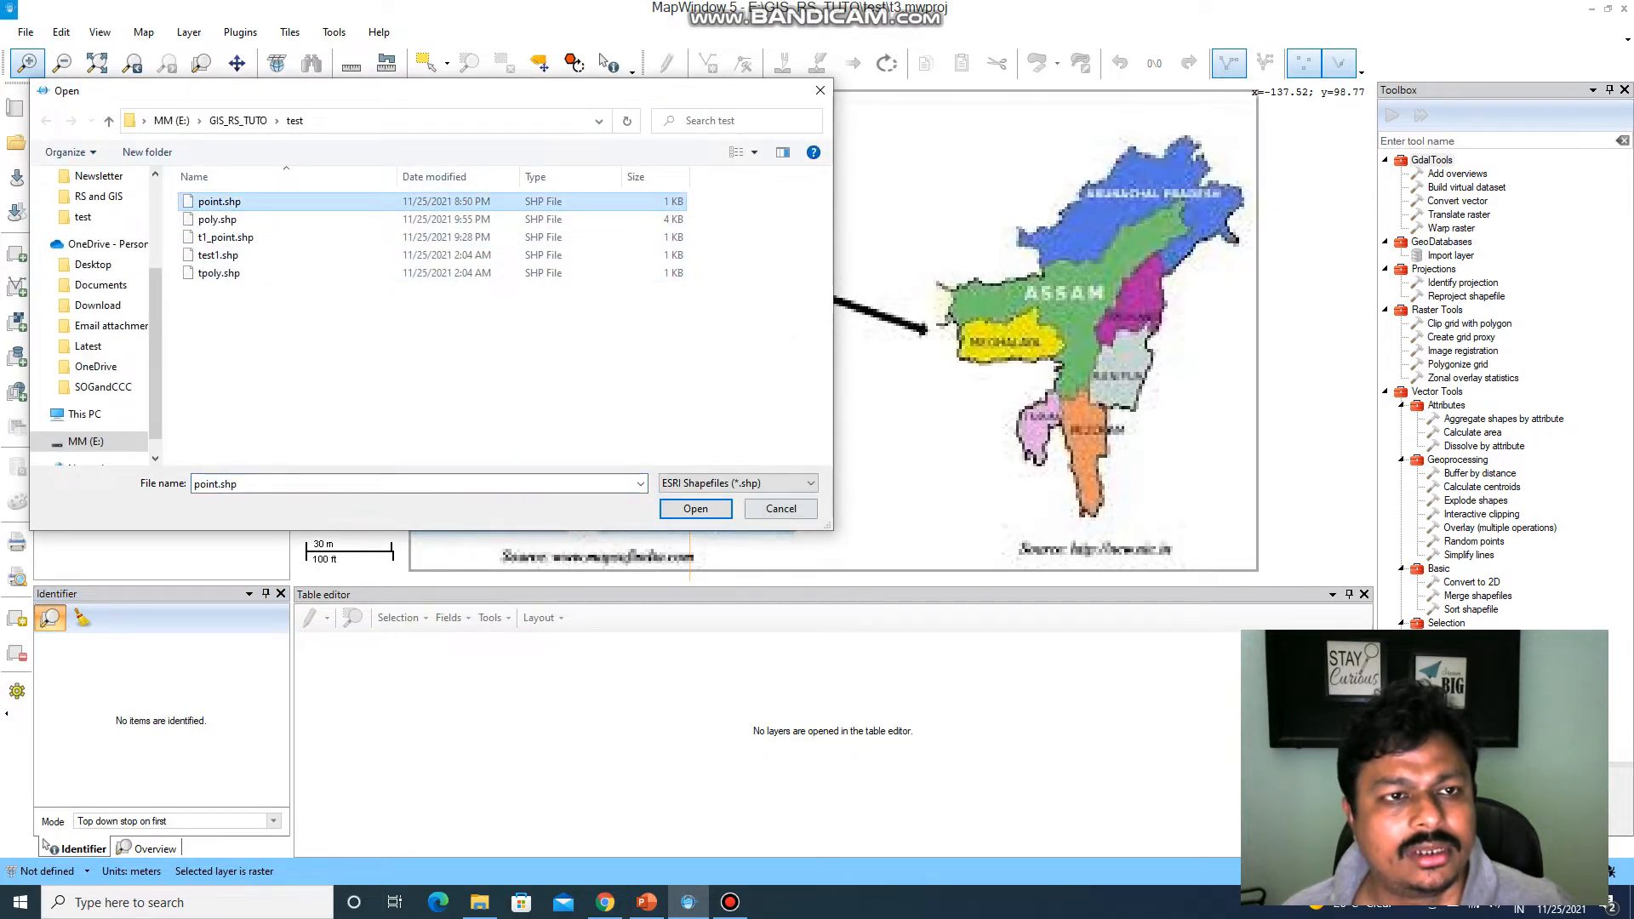
left_click(218, 220)
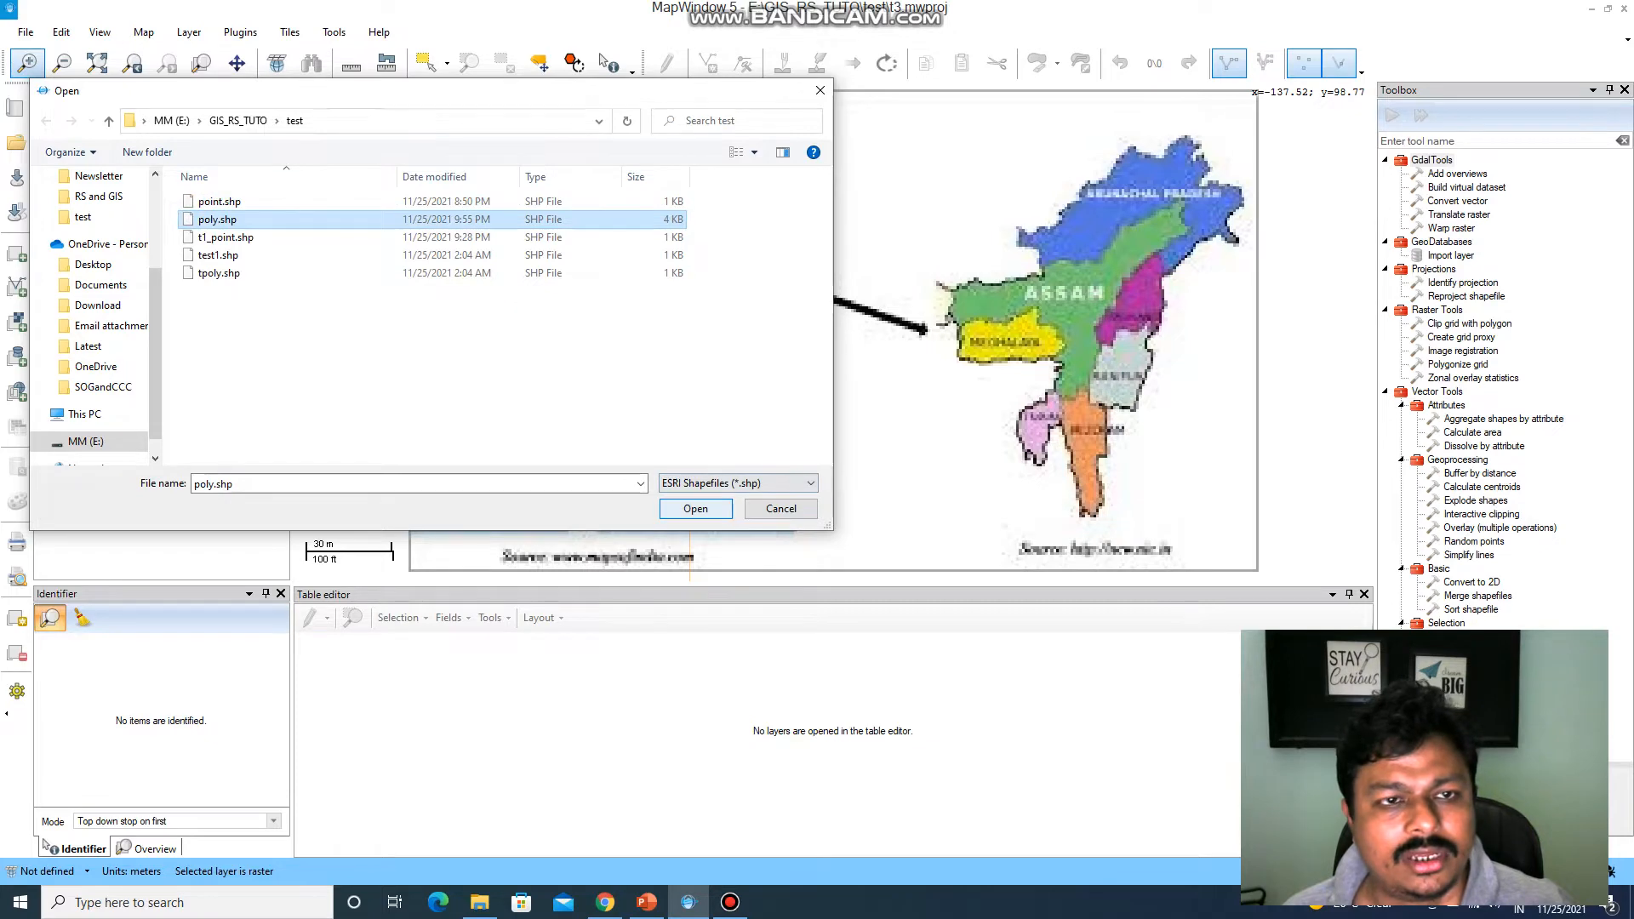
left_click(696, 508)
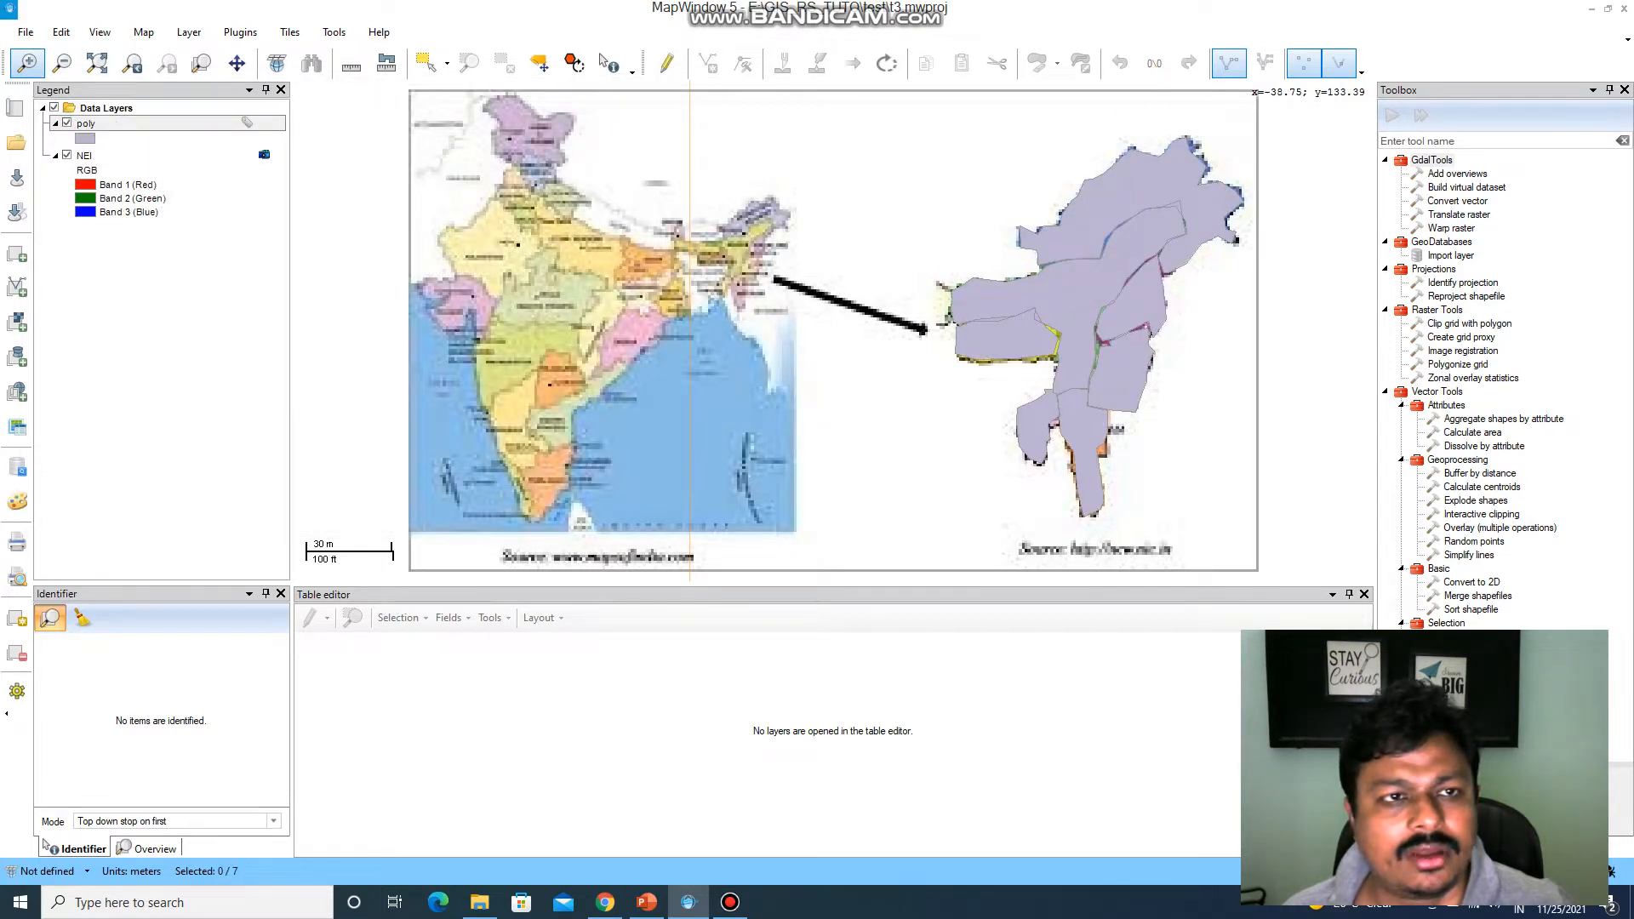
Label the reloaded poly layer's shapes with the State field.
right_click(174, 123)
left_click(205, 171)
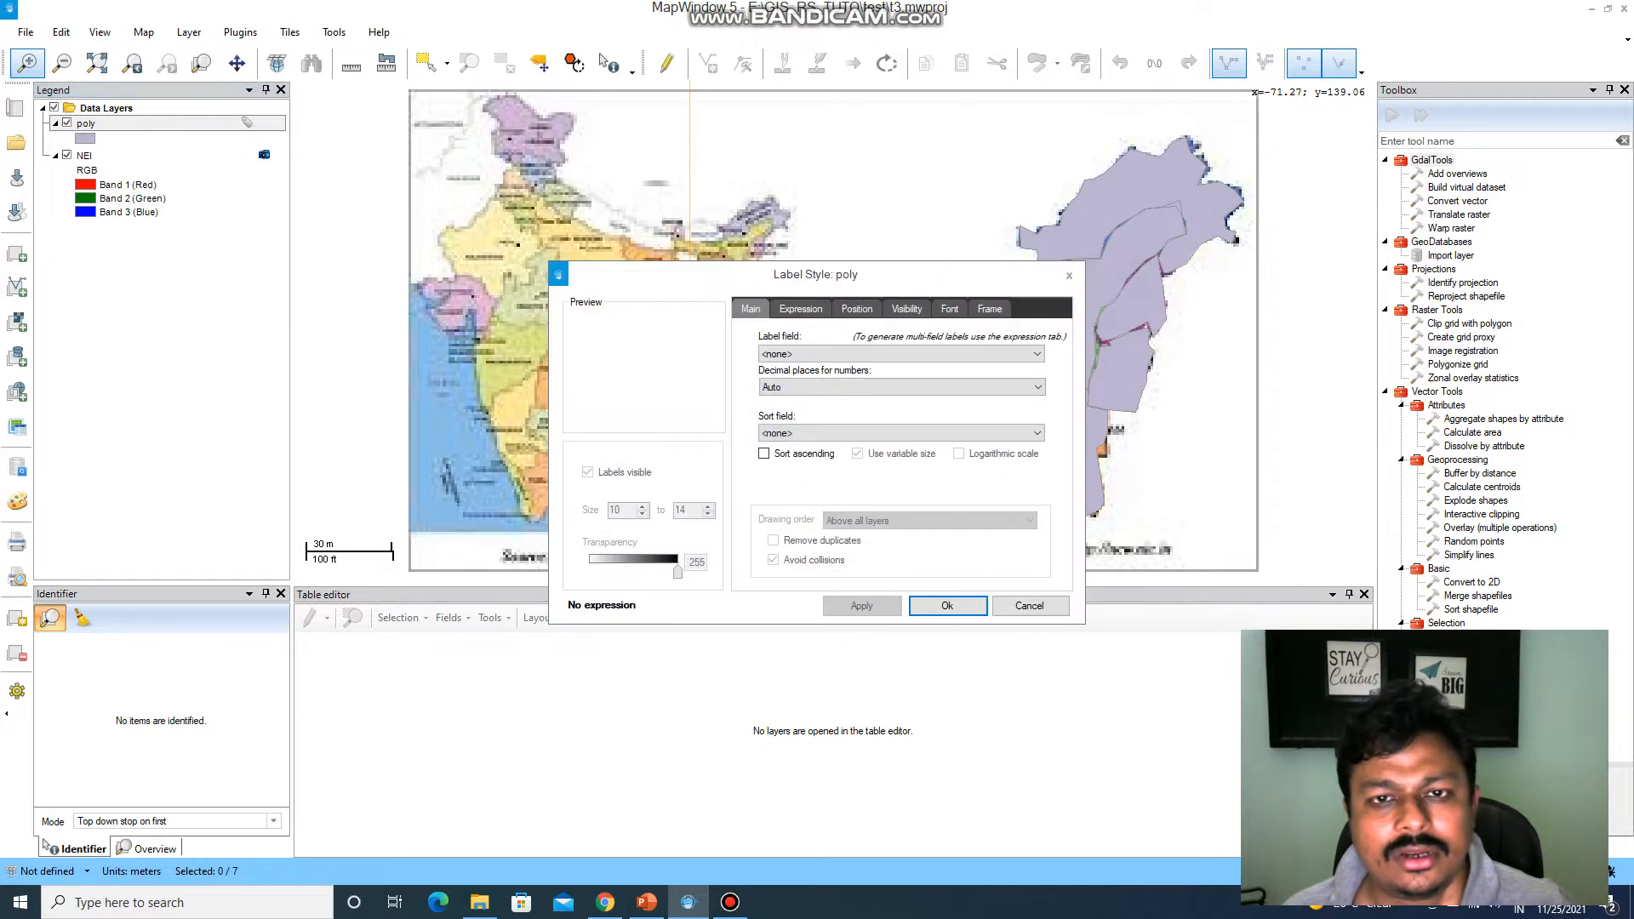
left_click(902, 354)
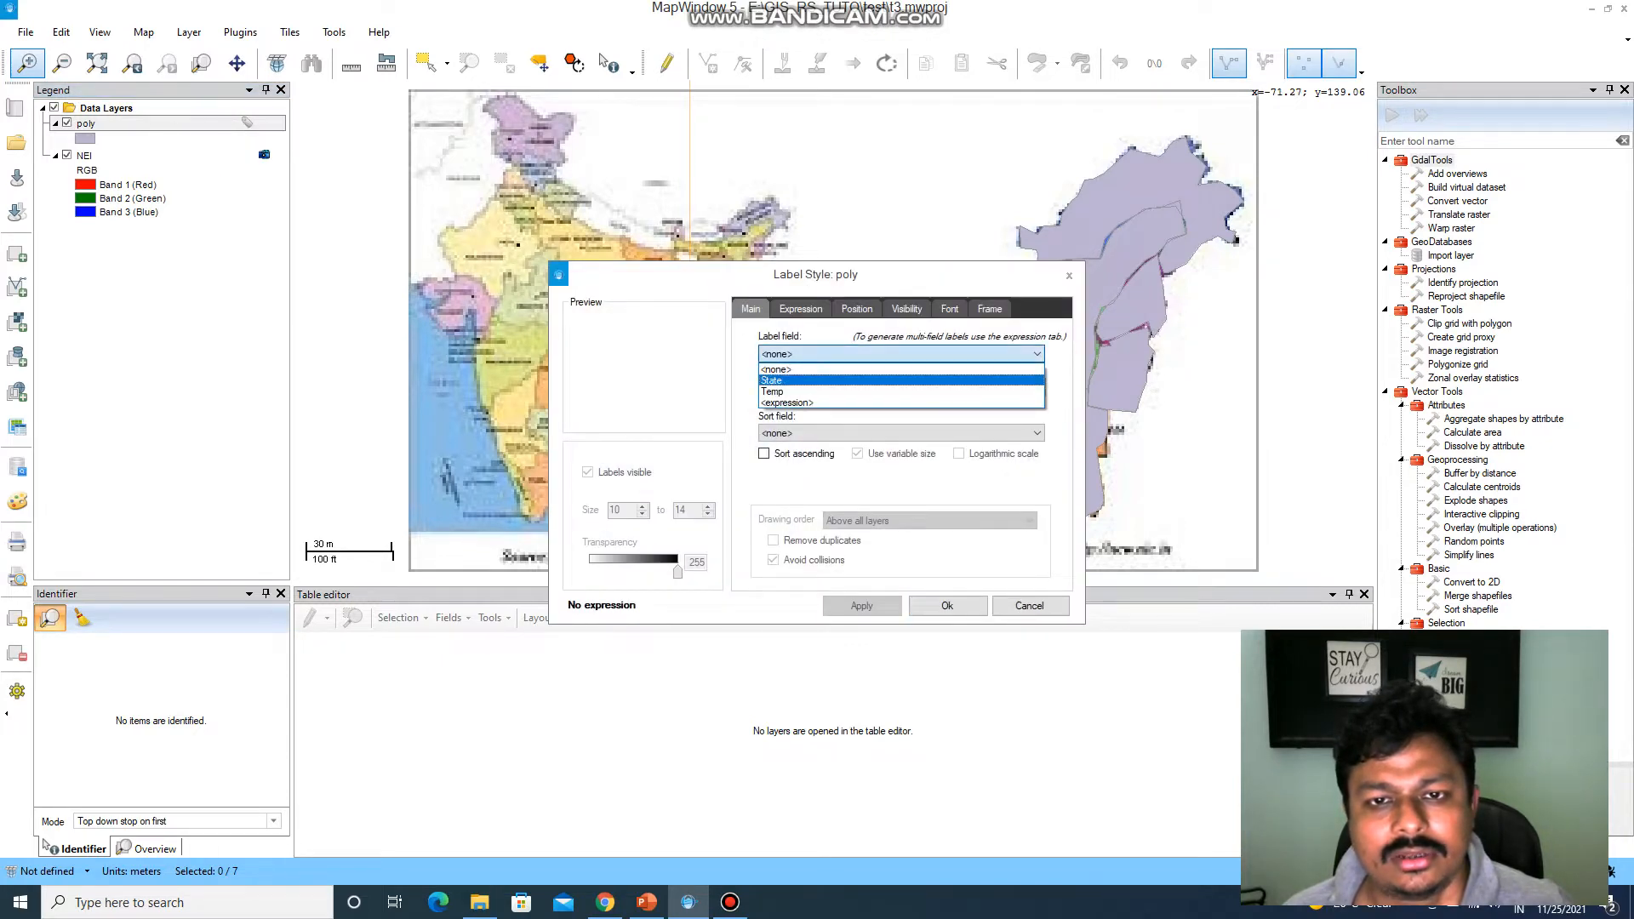
key("Return")
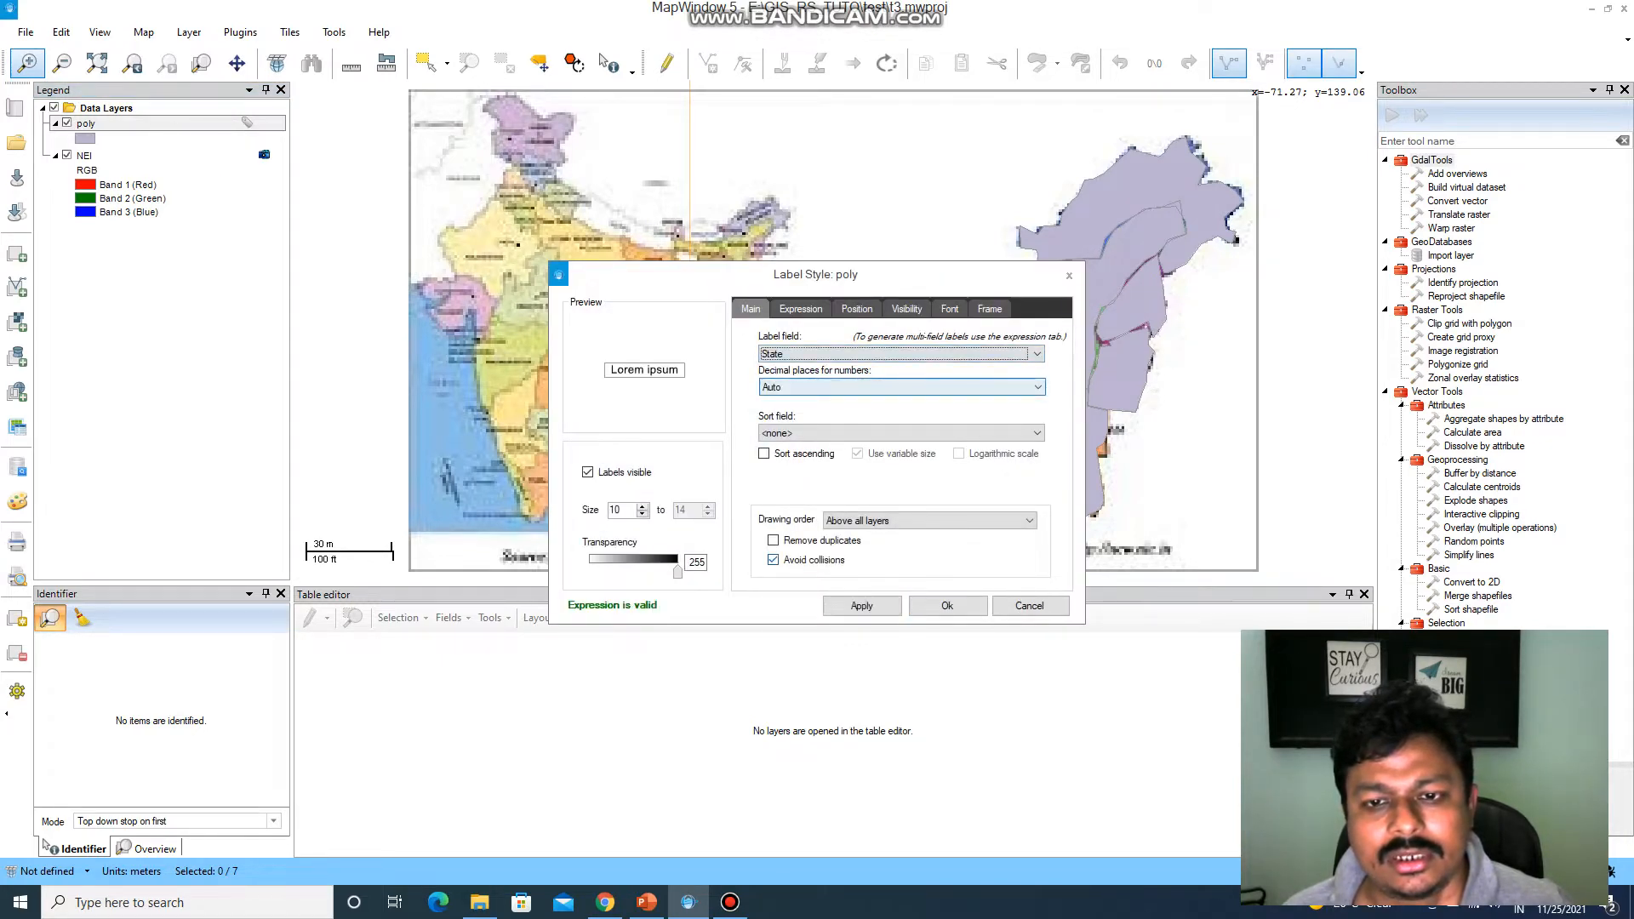
left_click(861, 605)
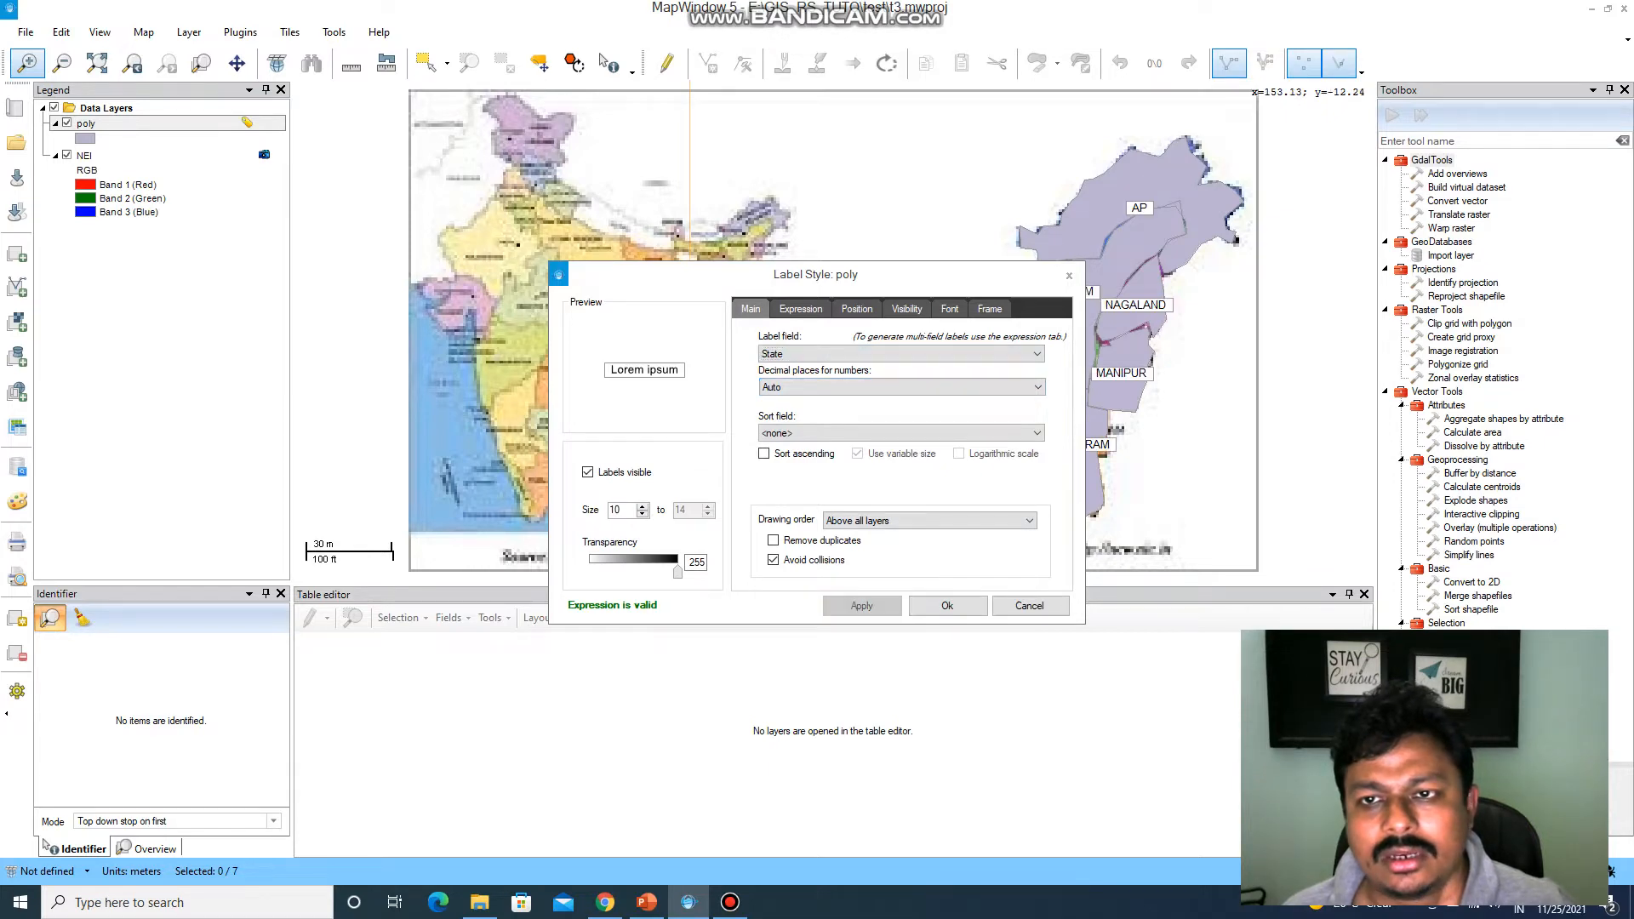
key("Return")
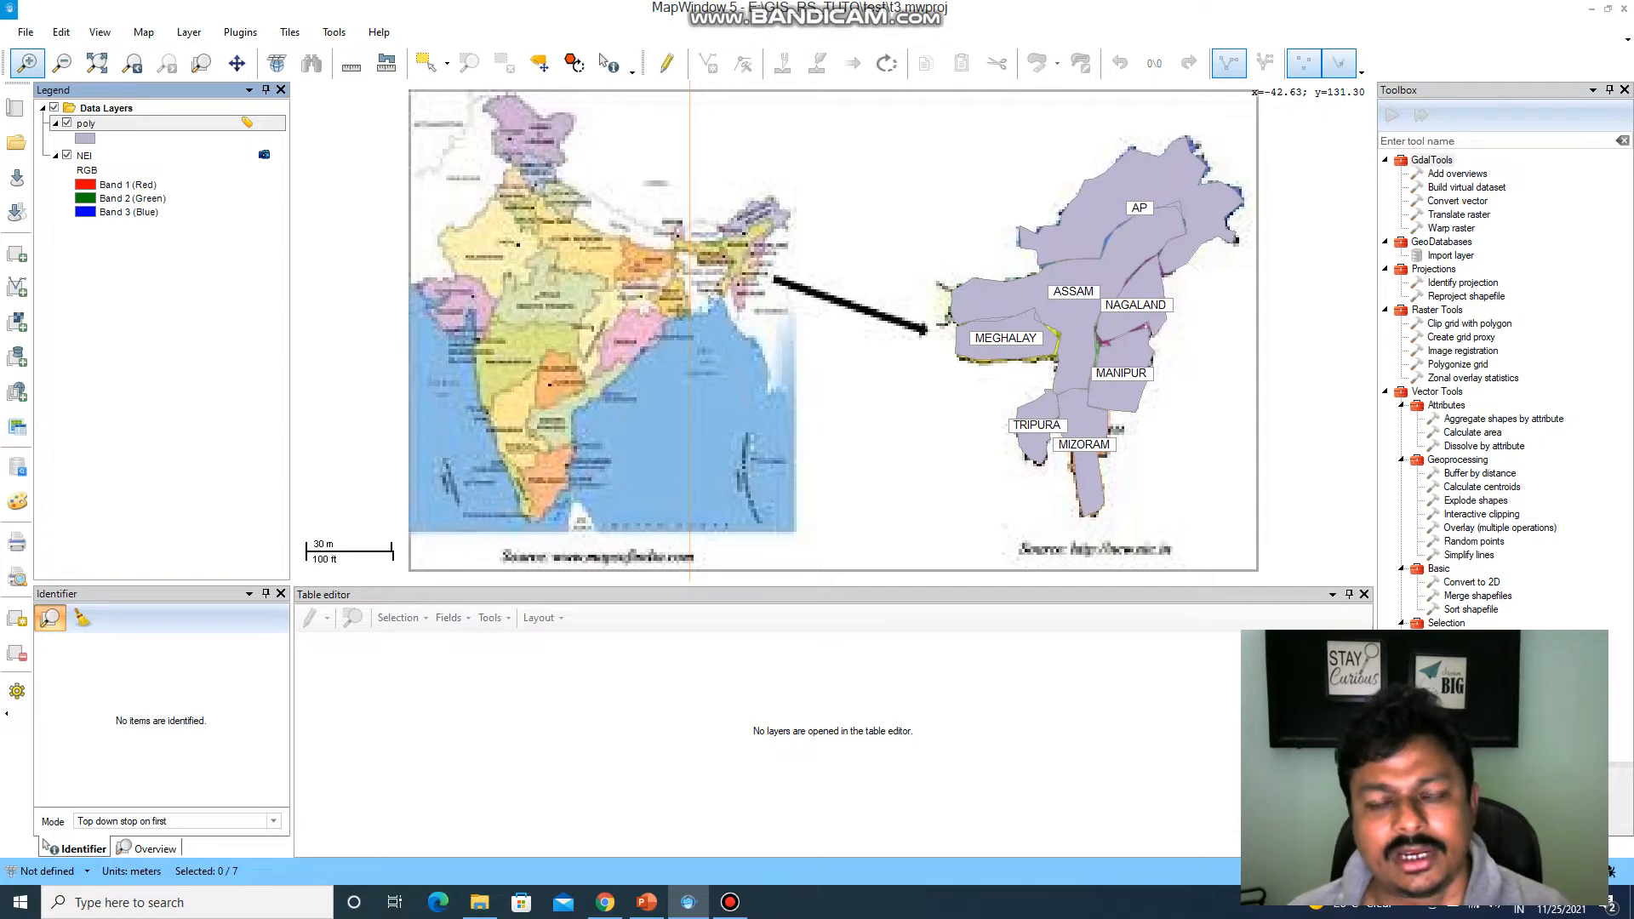
In the poly layer's category properties, choose the Temp field and the rainbow color scheme running from red to blue.
right_click(151, 128)
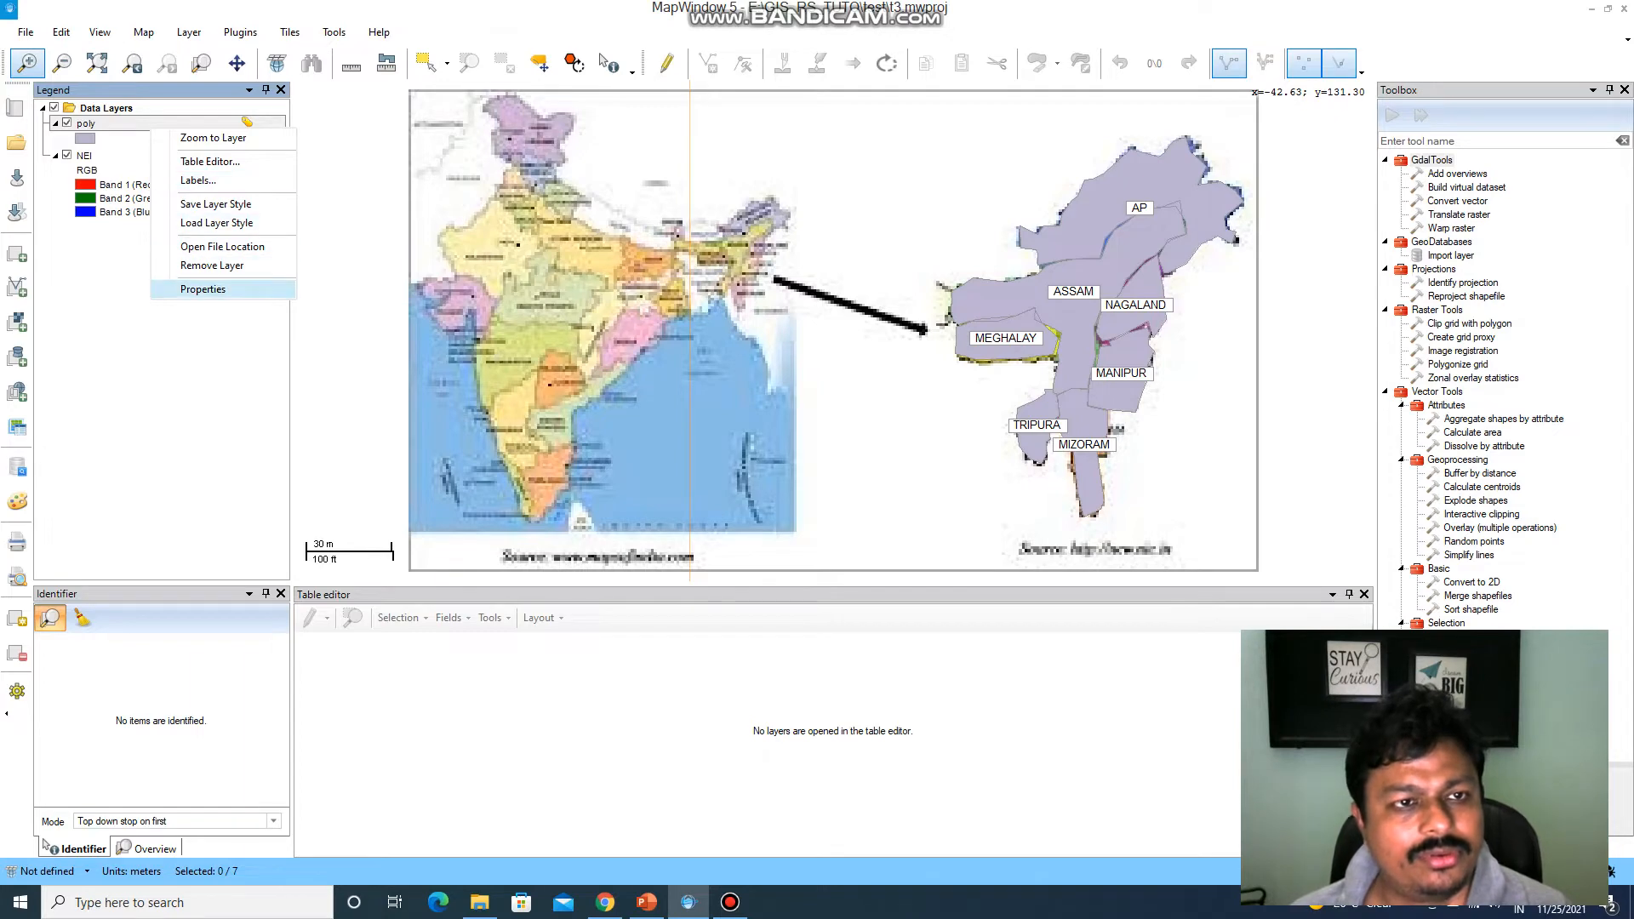
key("Return")
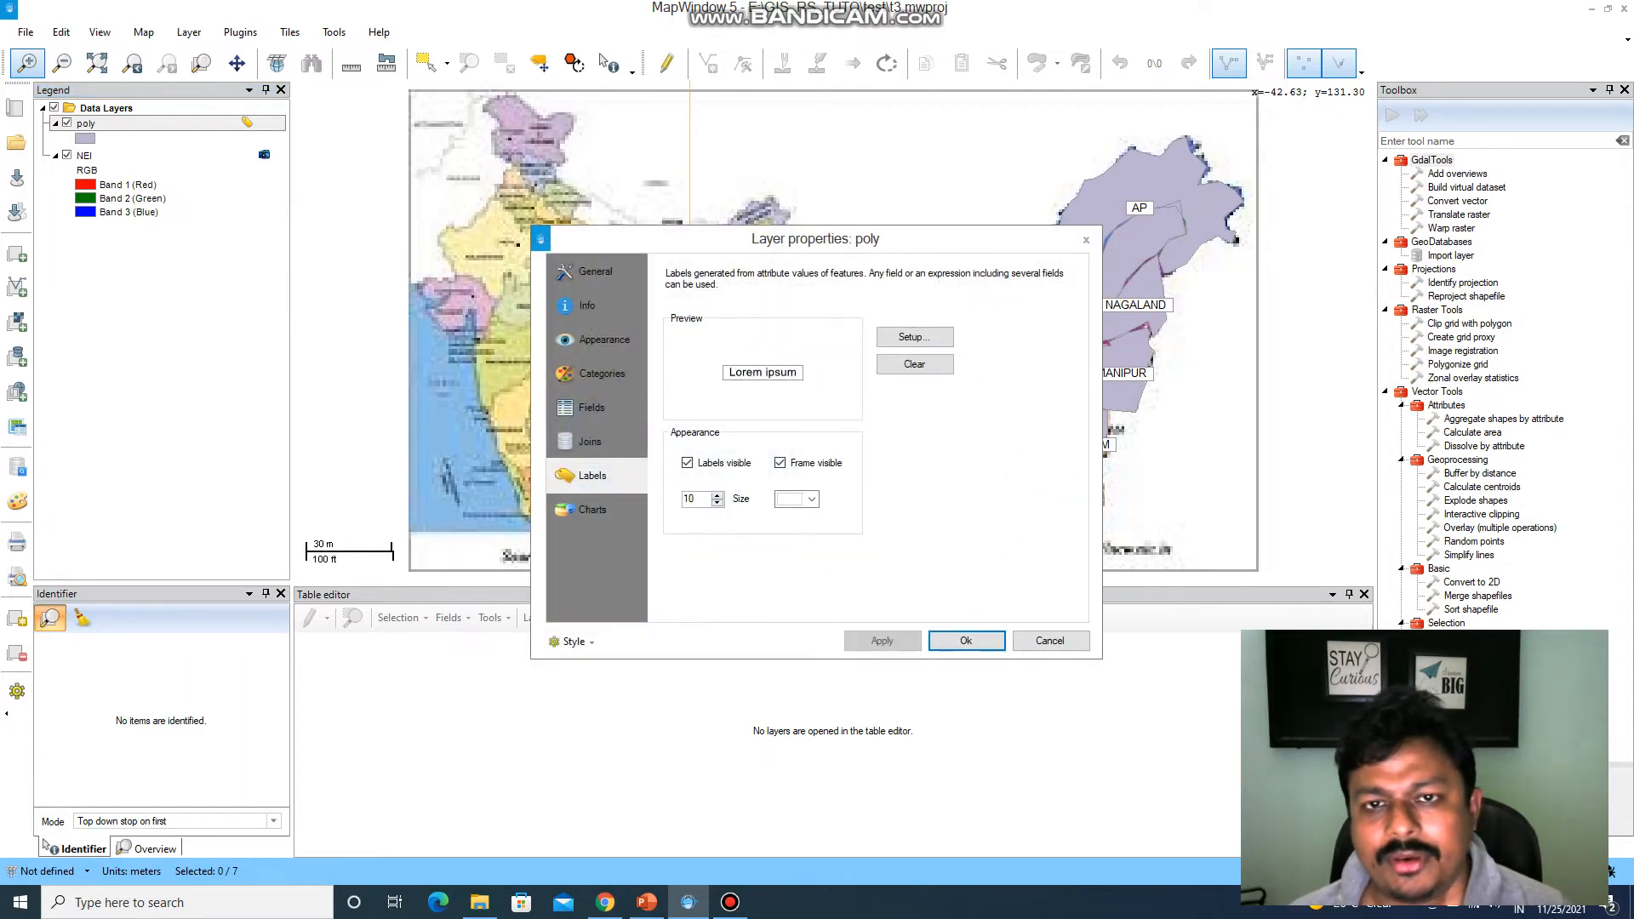
left_click_drag(768, 238, 623, 139)
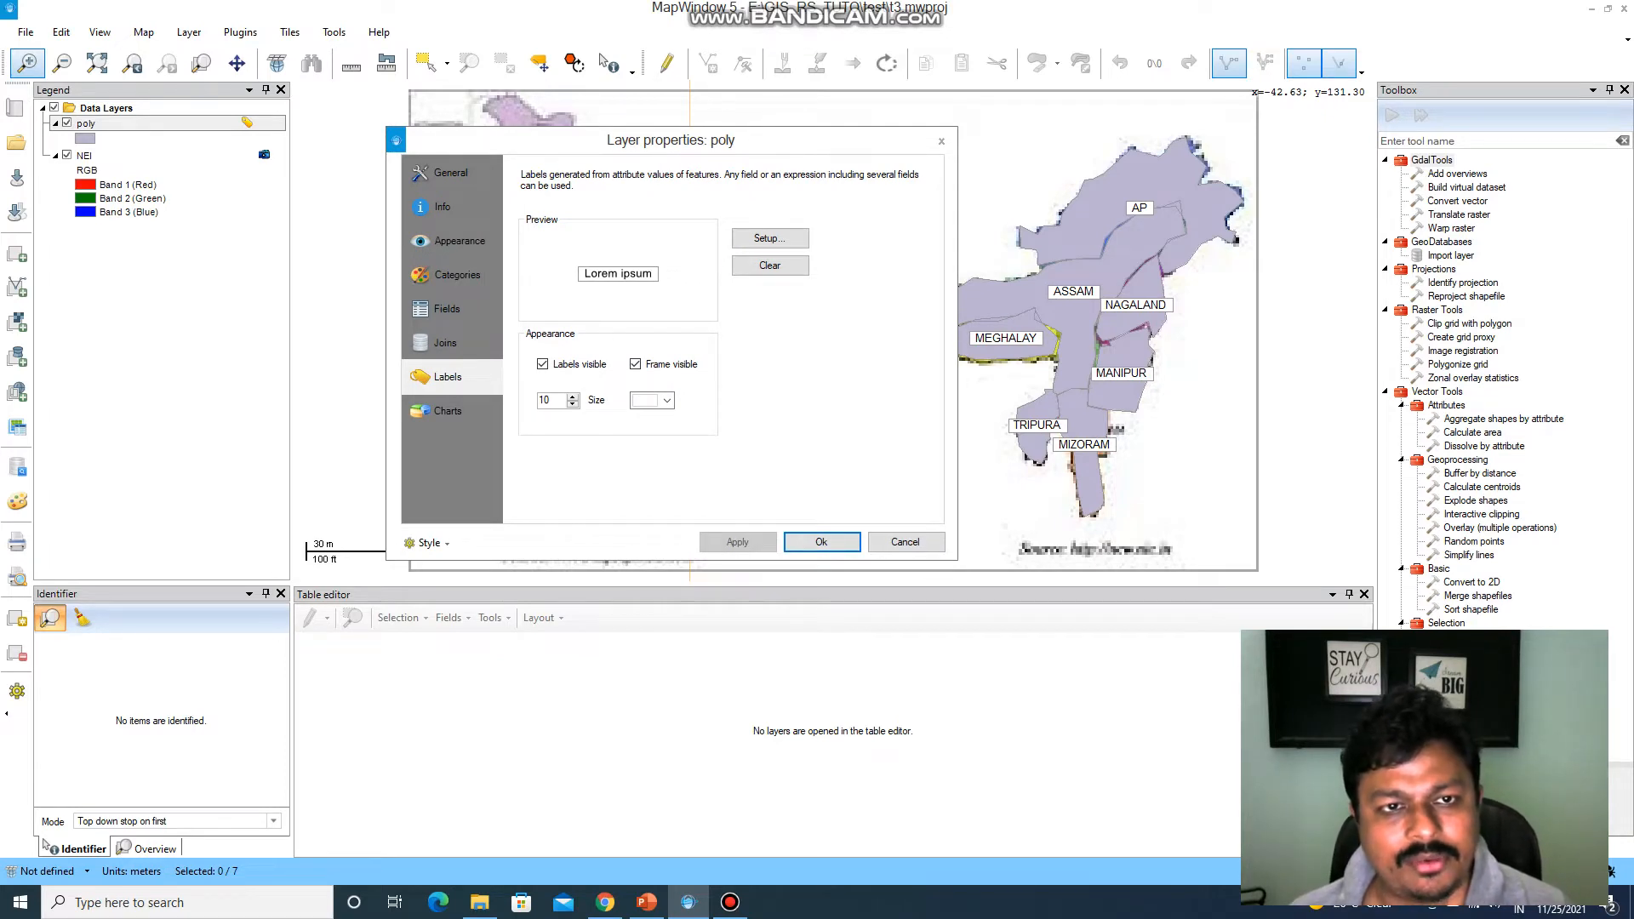
left_click(457, 275)
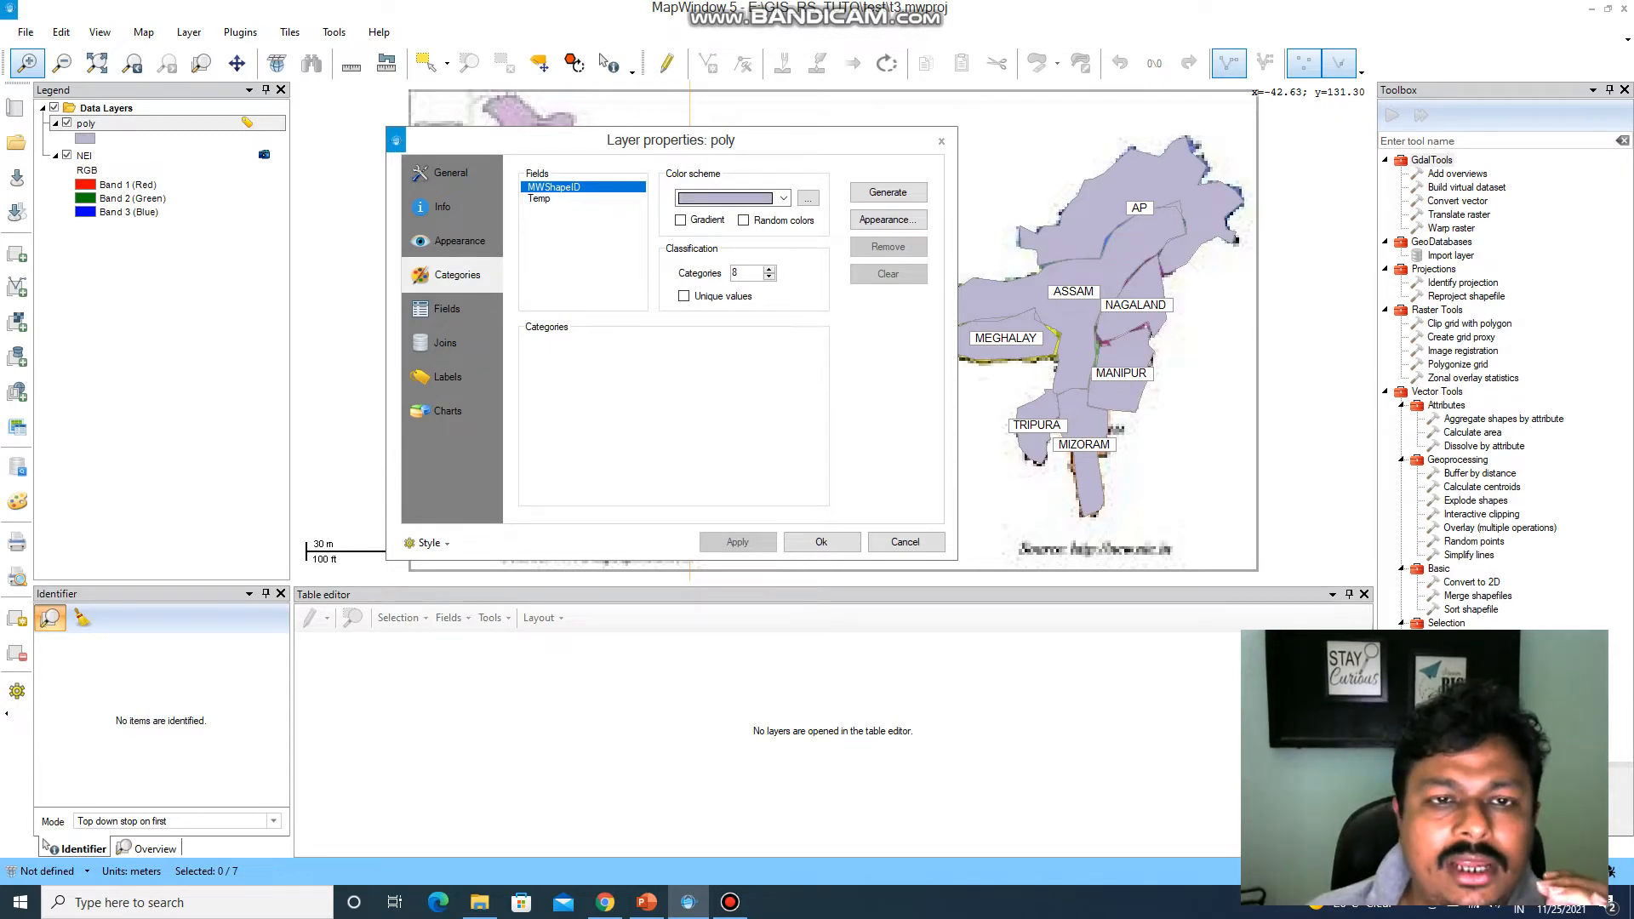
key("Down")
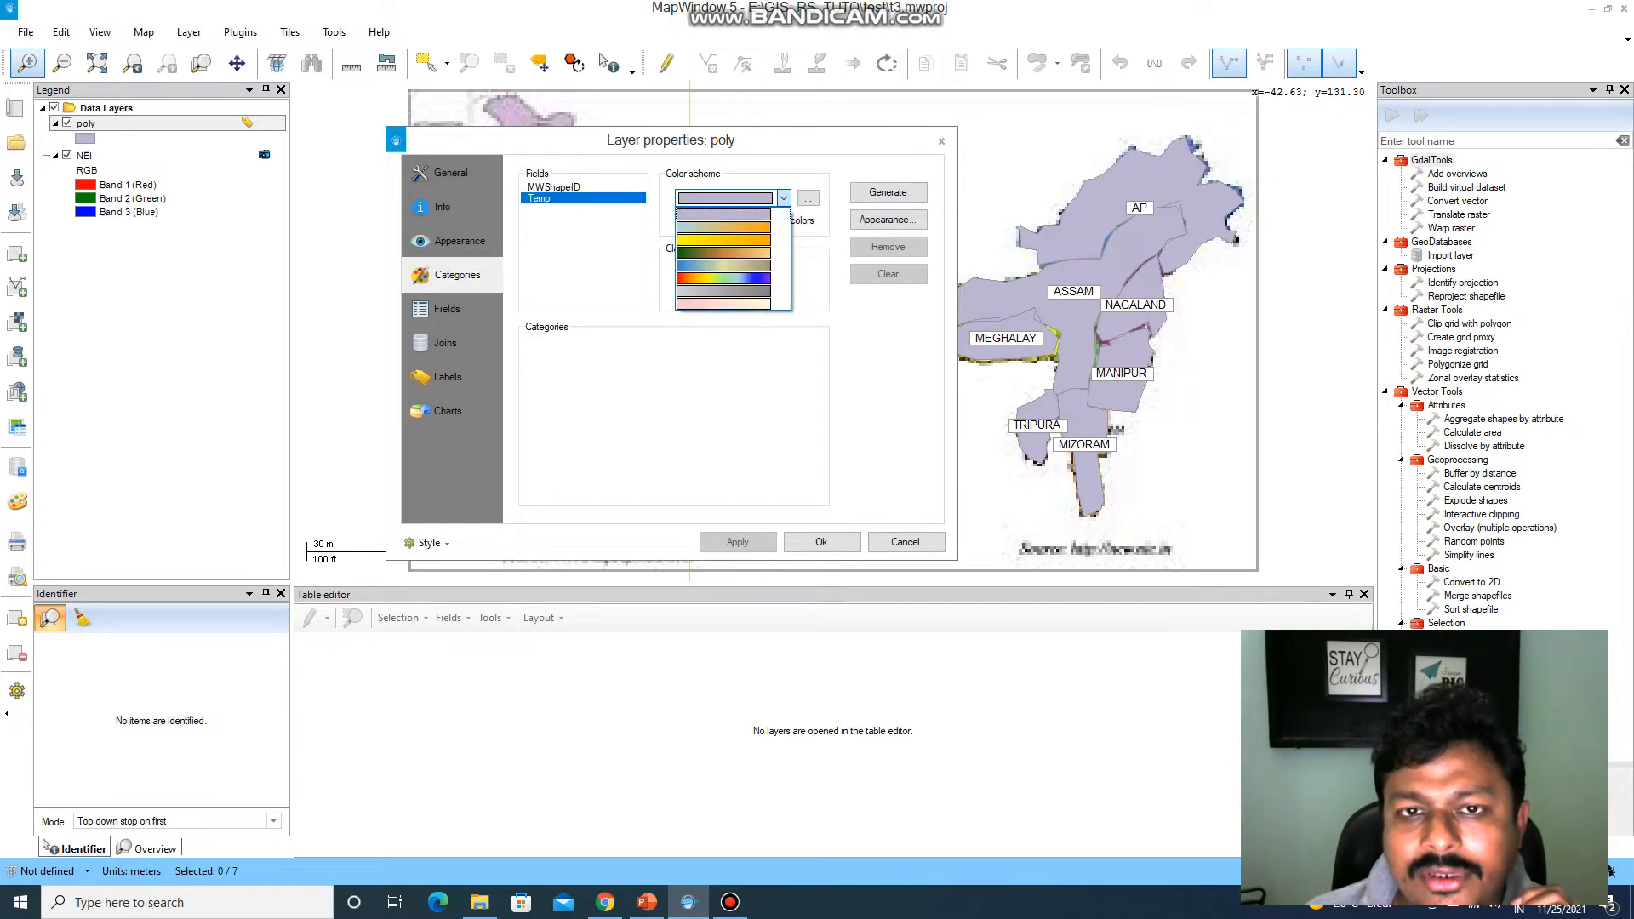
left_click(723, 277)
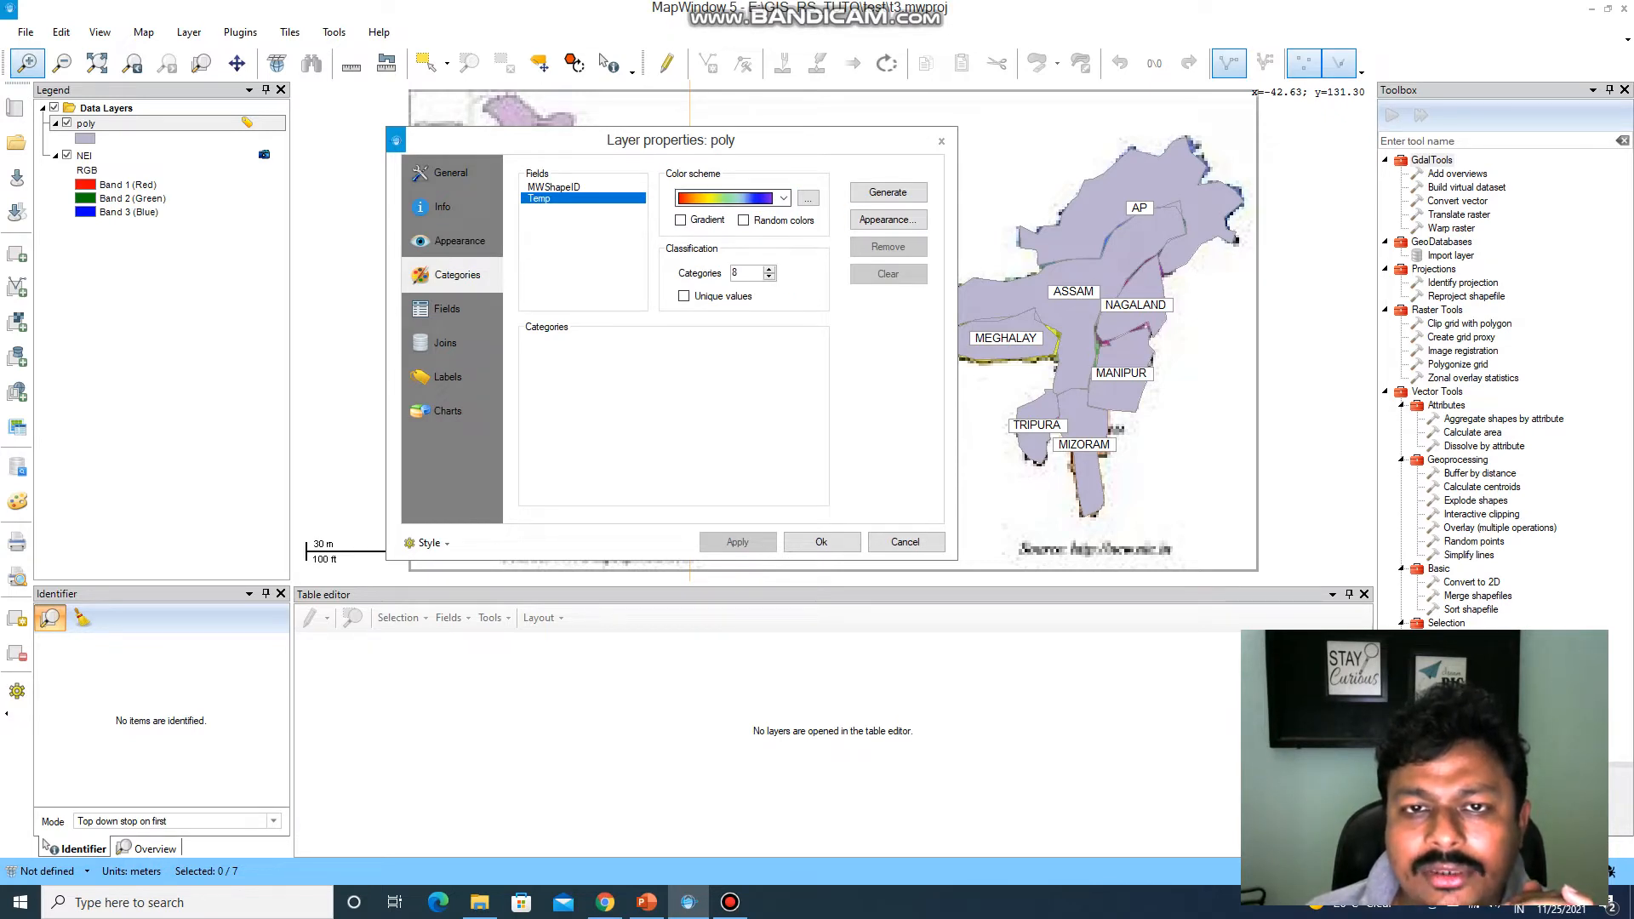
Review the available color schemes for the Temp categories, keeping the rainbow scheme from red to blue.
left_click(783, 198)
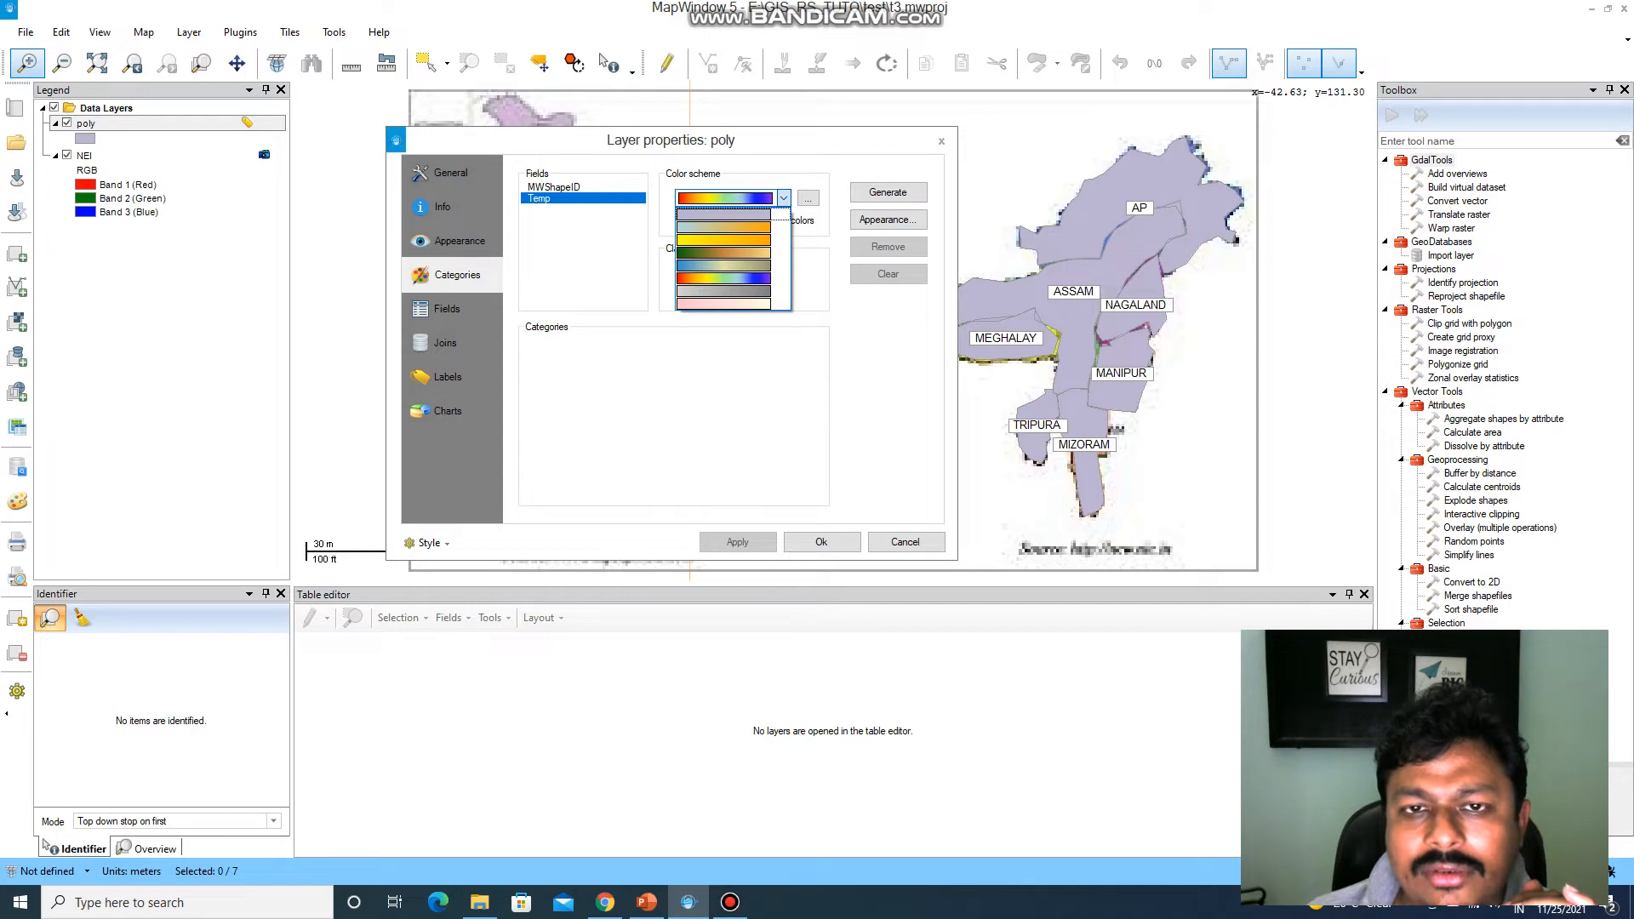
left_click(783, 198)
left_click(783, 198)
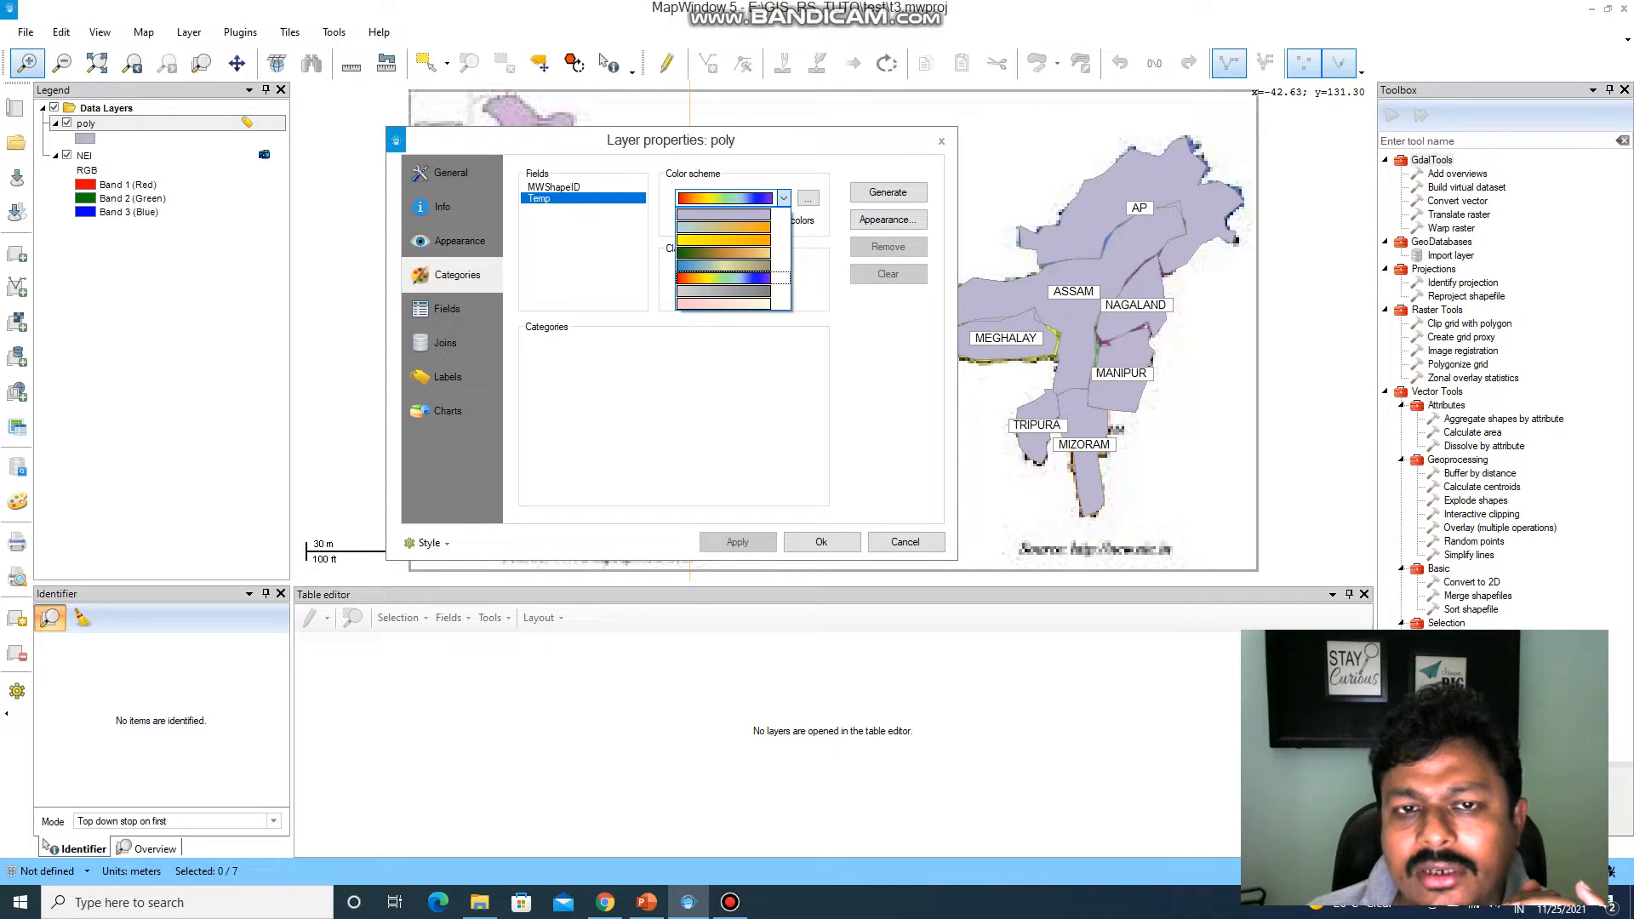
left_click(723, 278)
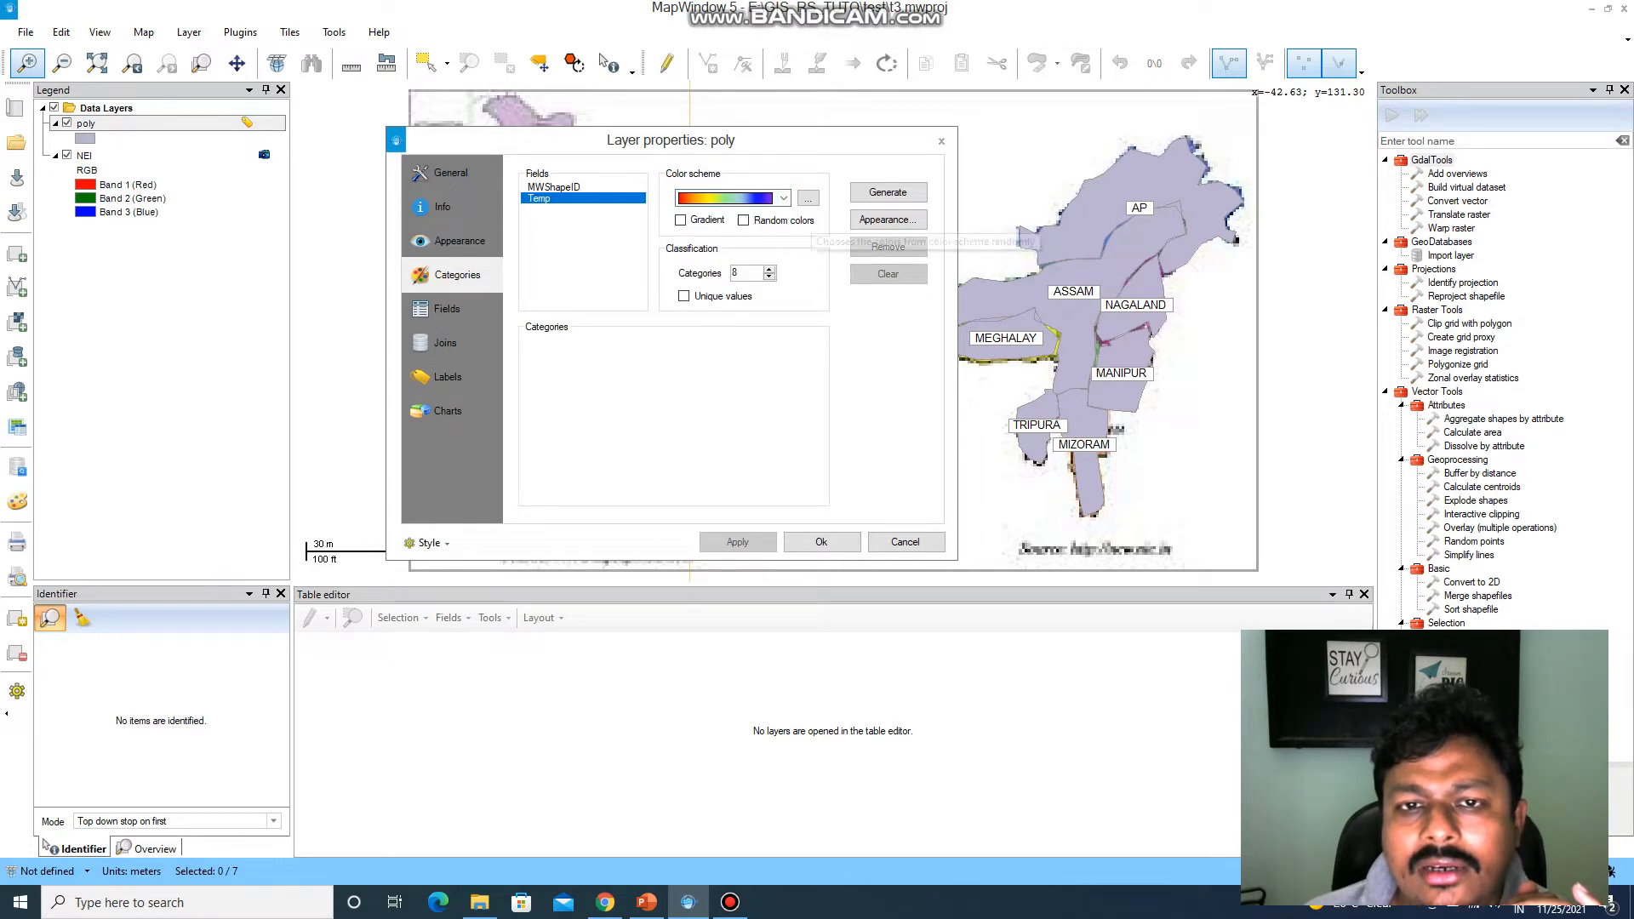
left_click(809, 198)
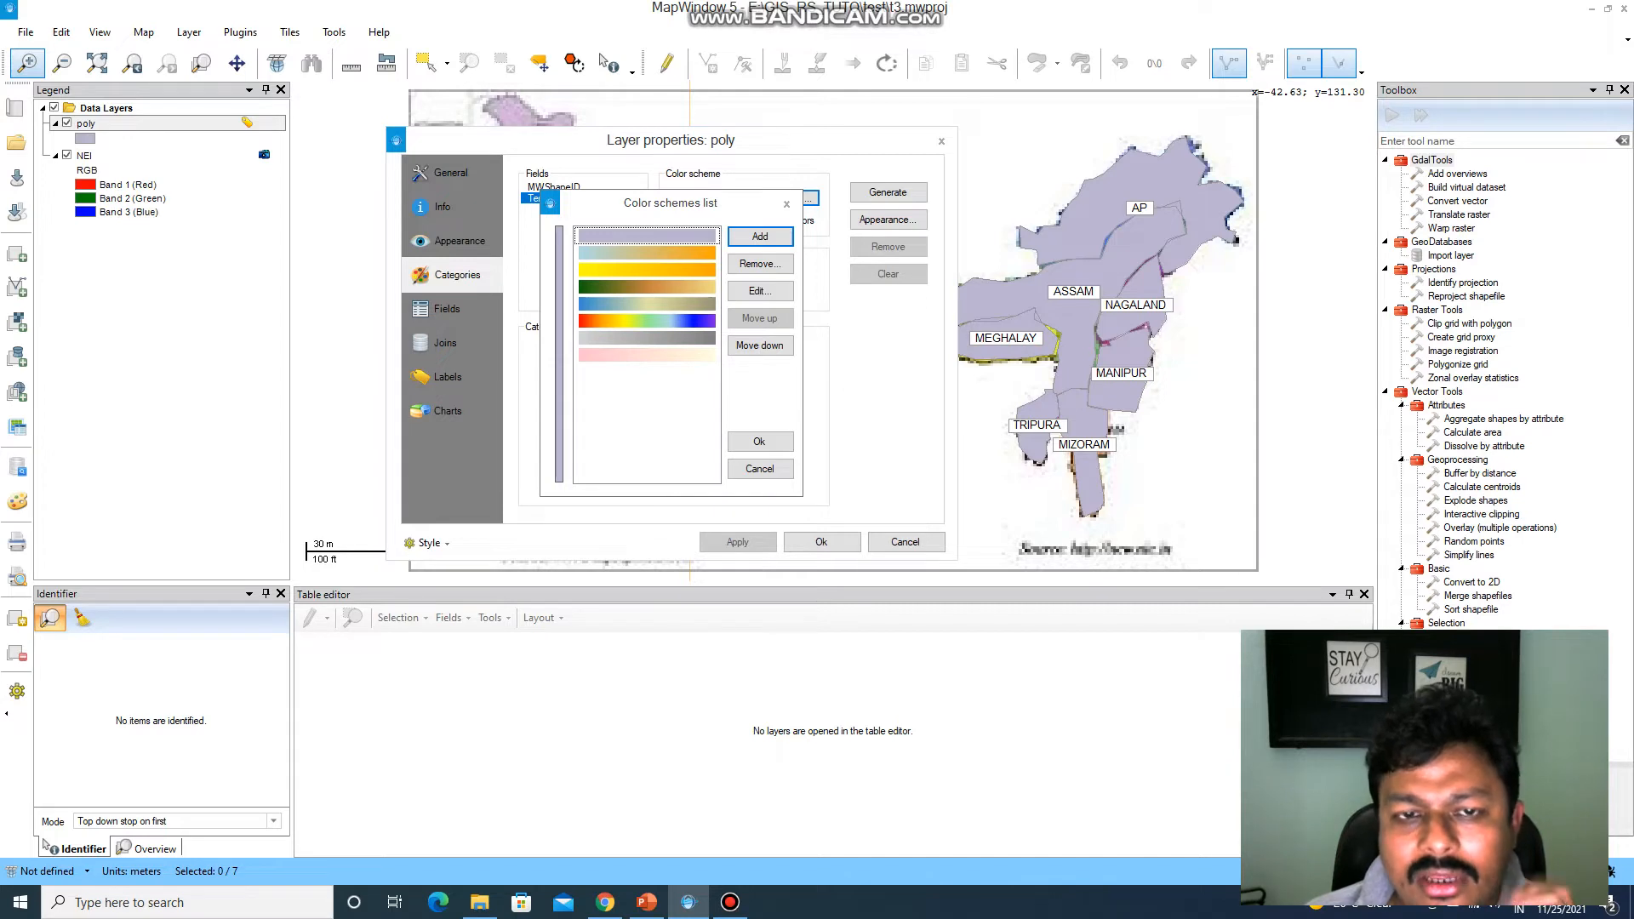
left_click(786, 204)
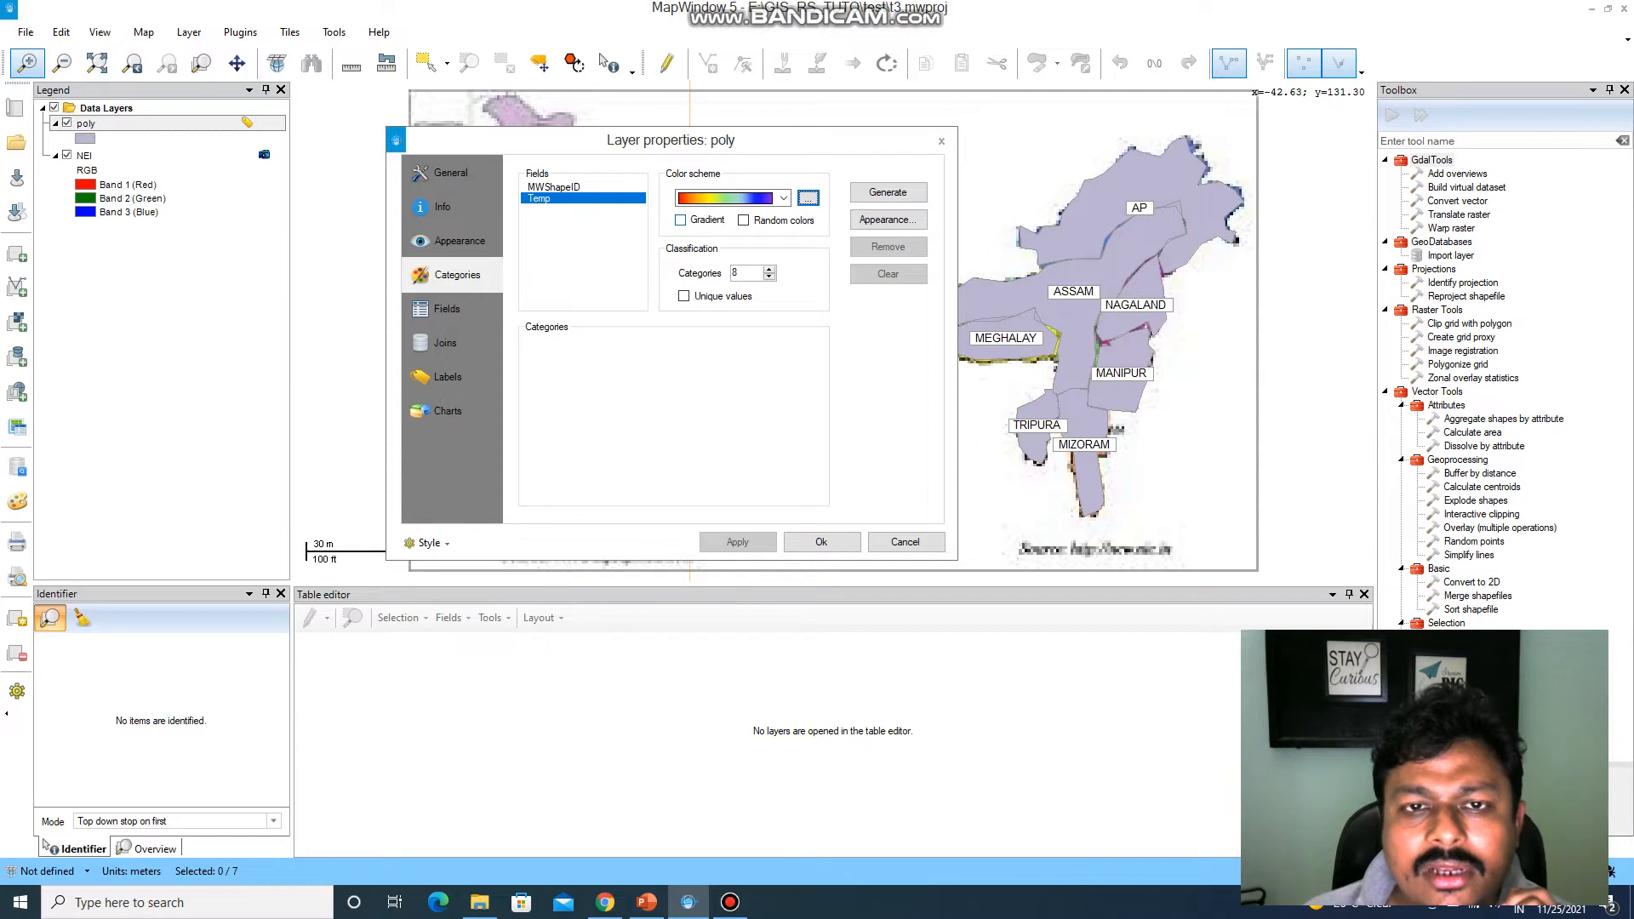
Generate 7 Temp categories with gradient coloring enabled and random colors off.
left_click(681, 221)
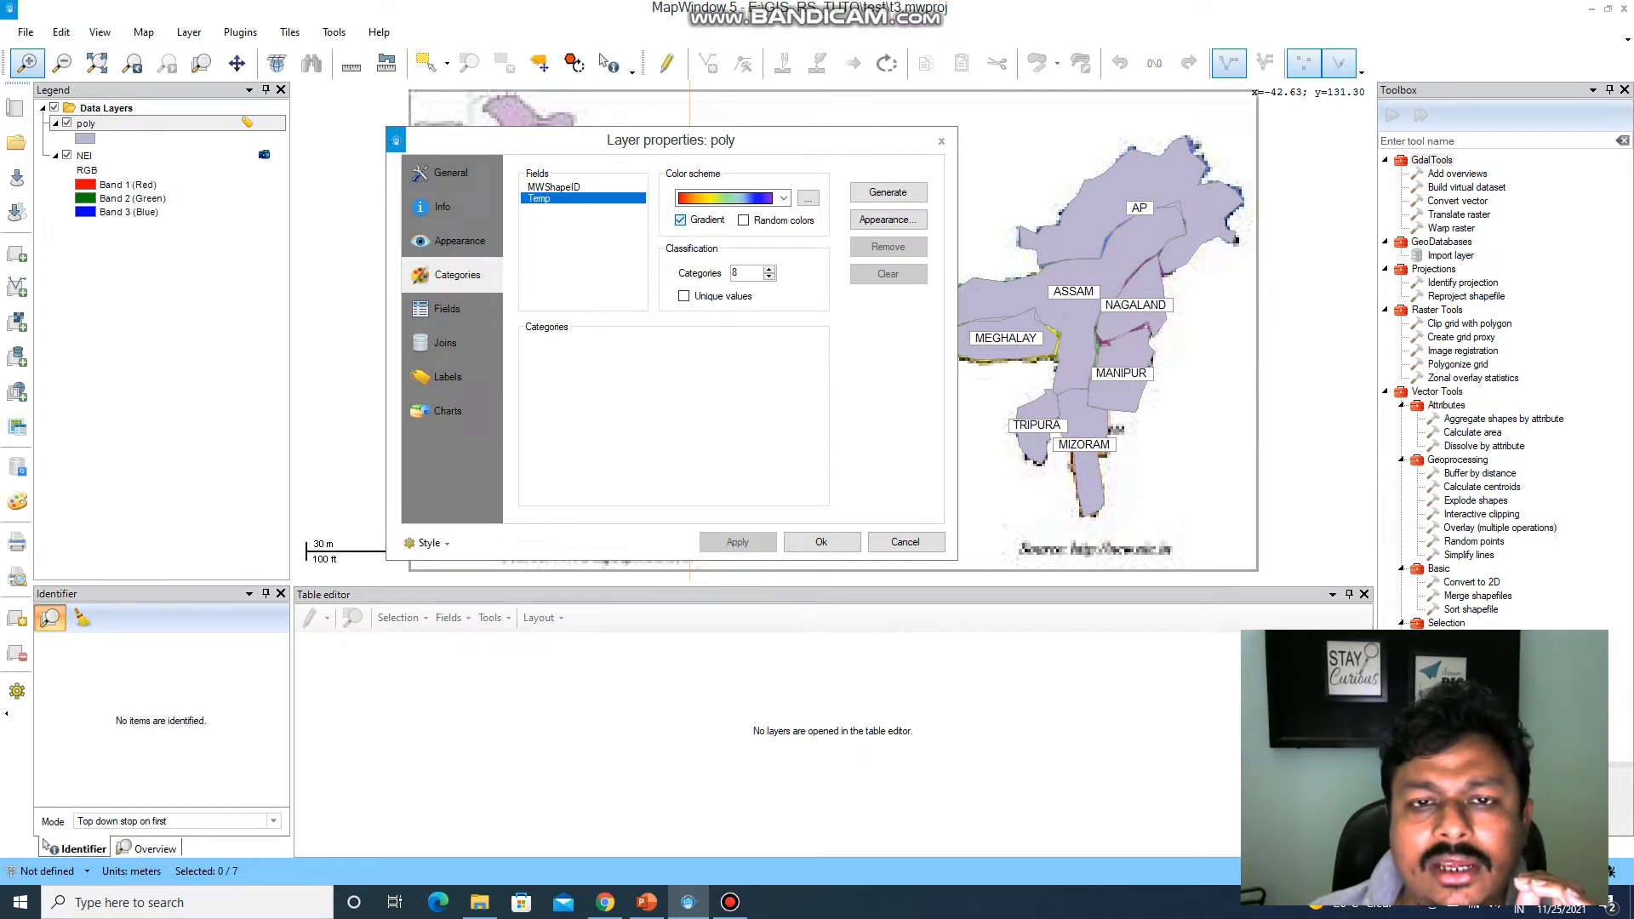
left_click(744, 221)
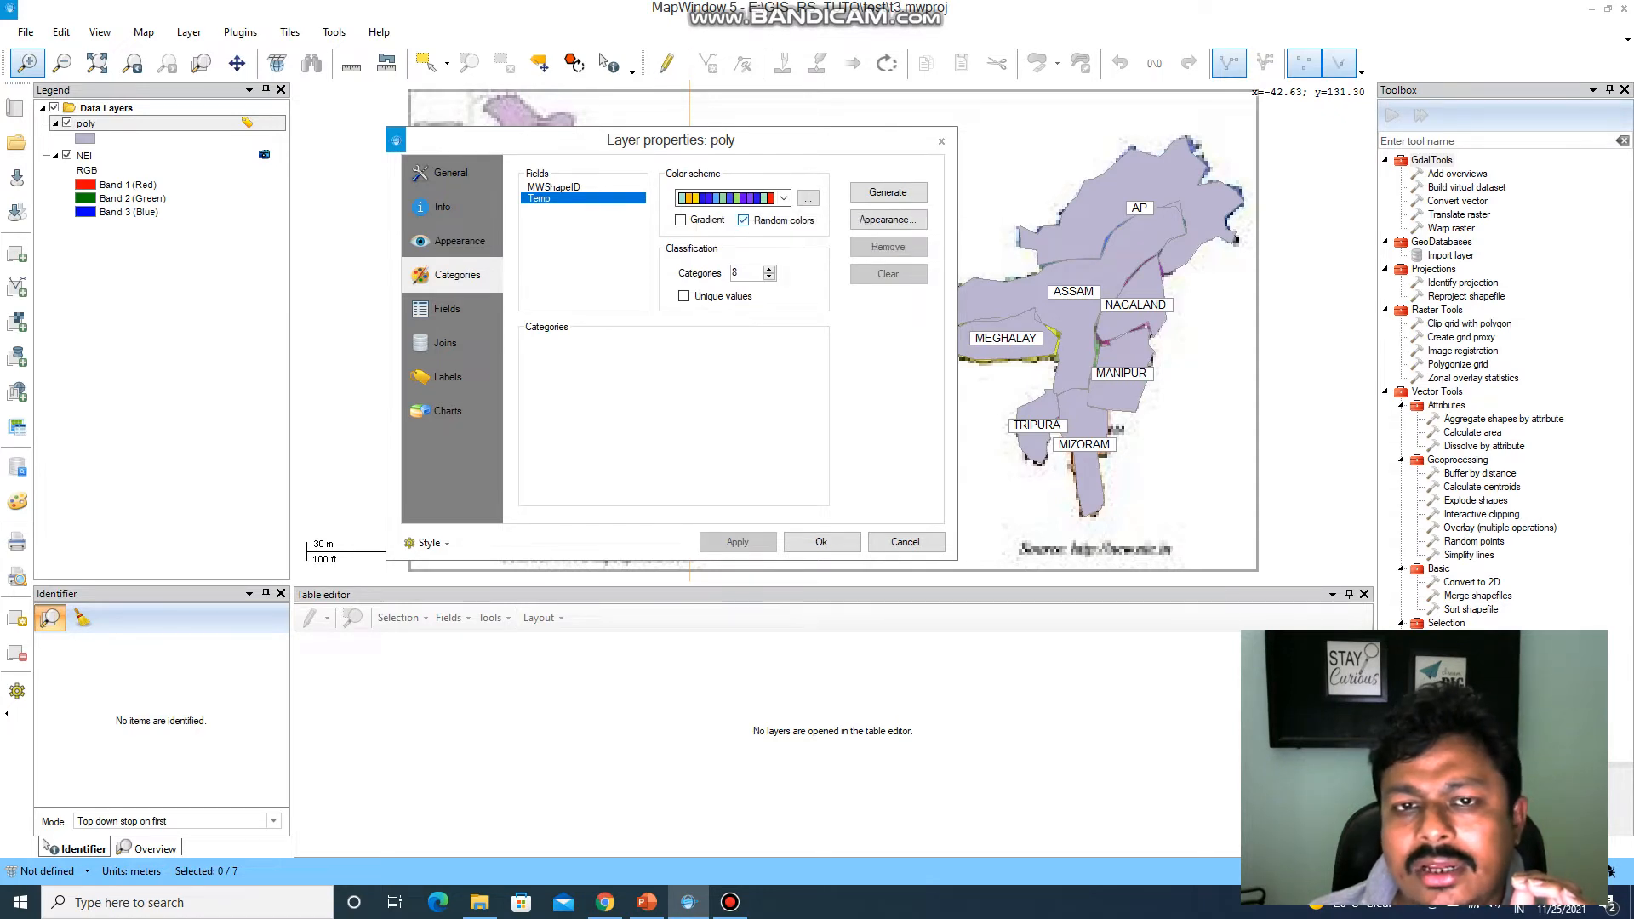
left_click(743, 221)
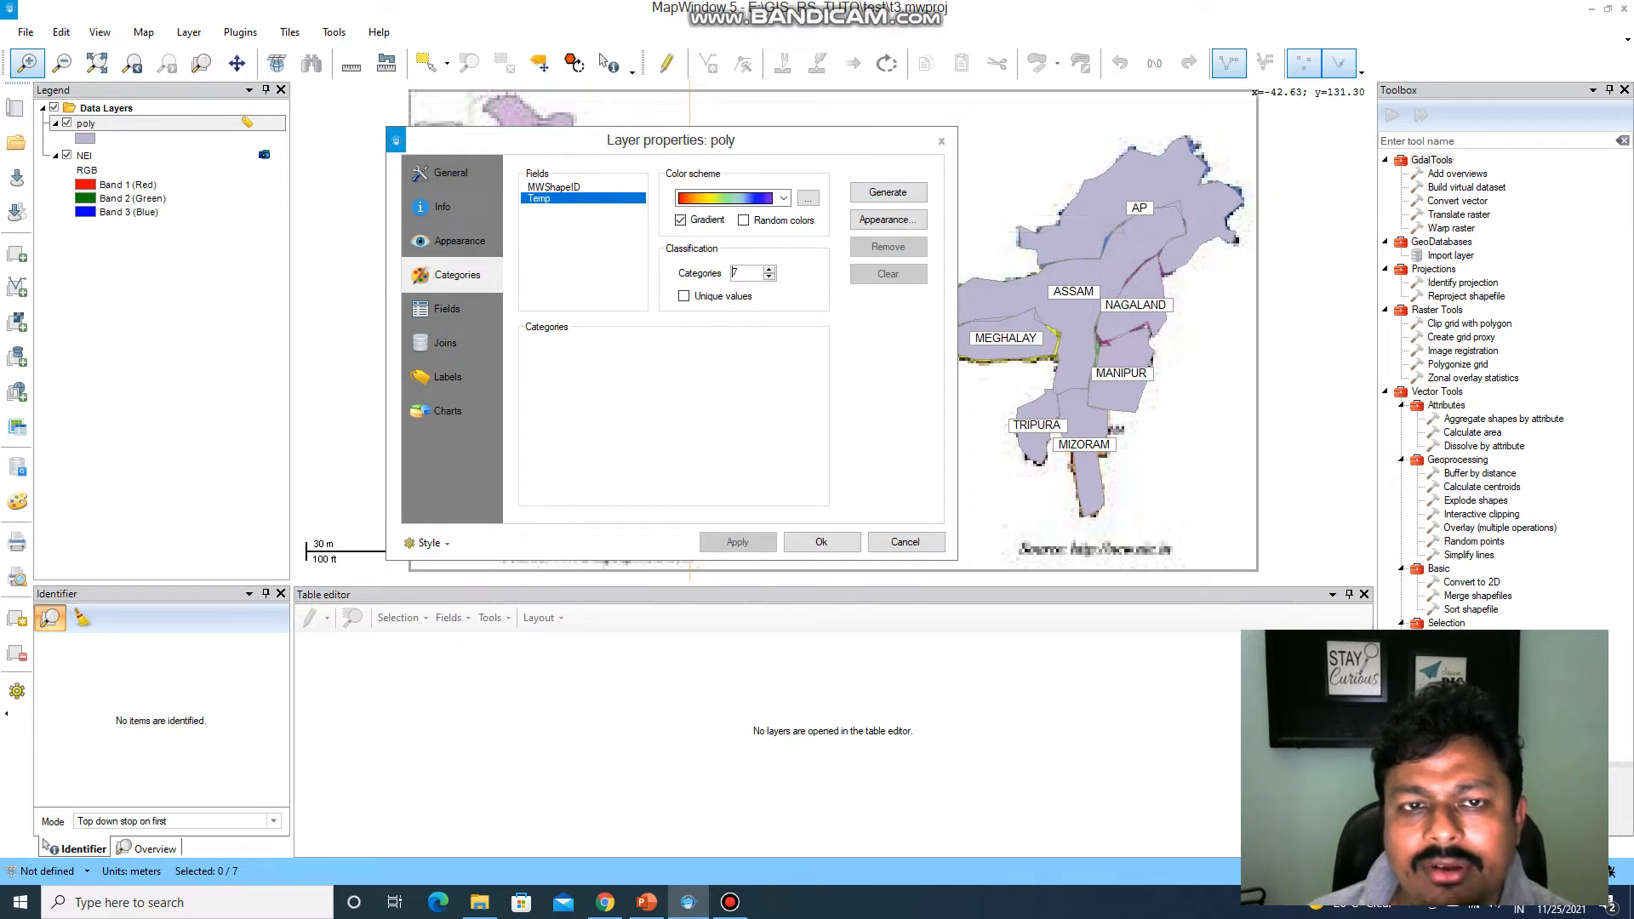
left_click(887, 192)
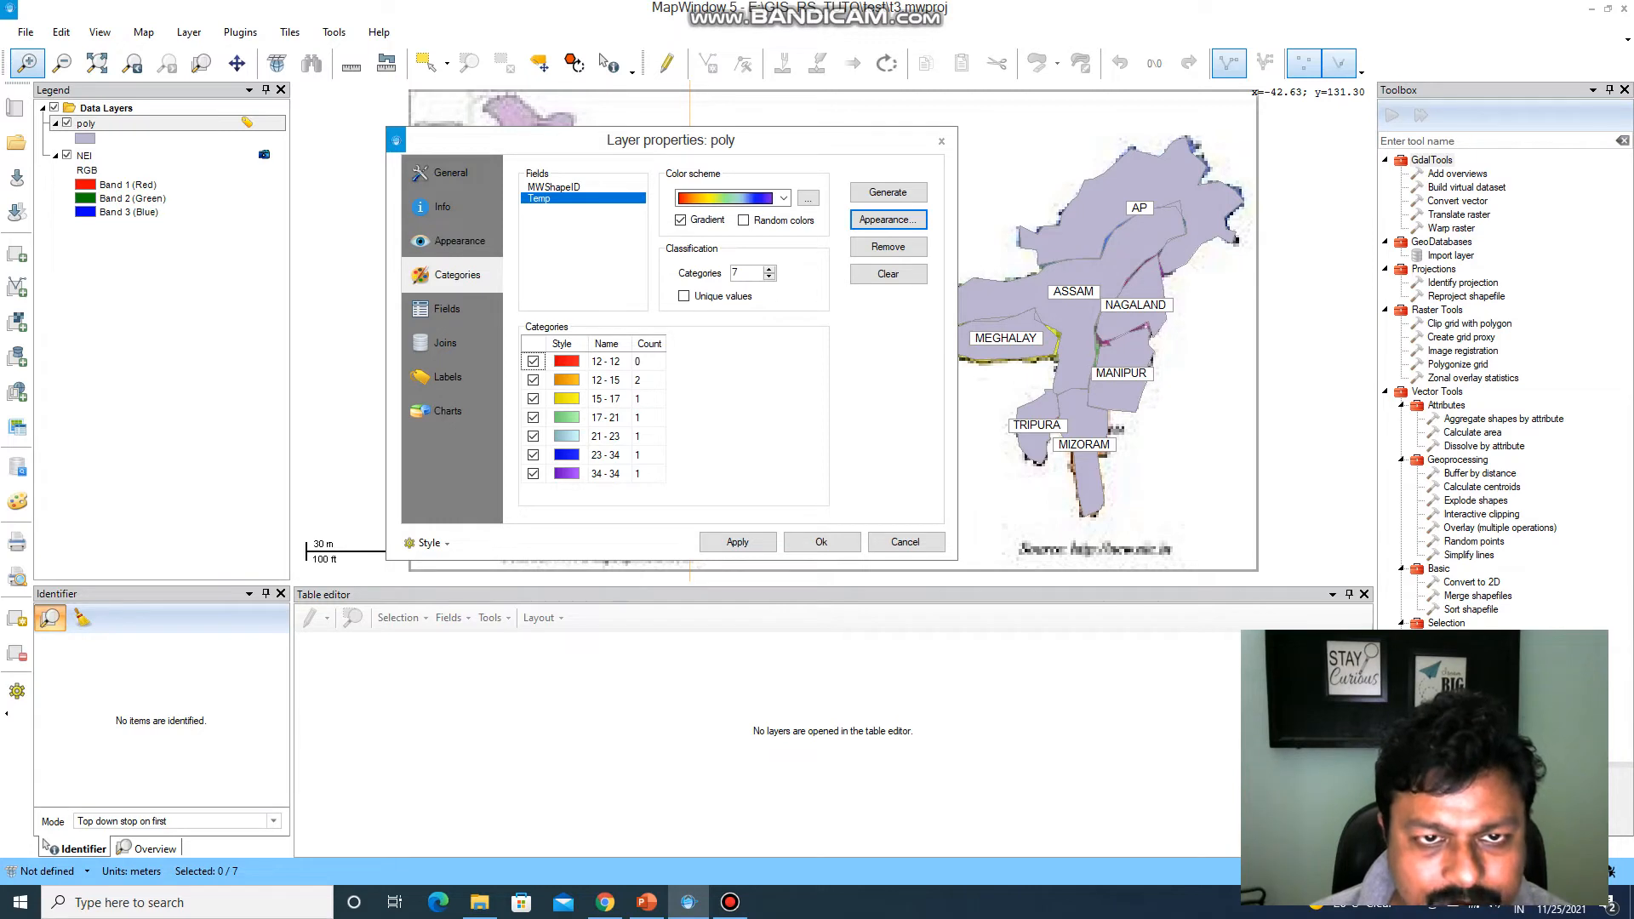
Apply the generated temperature categories to the poly layer and move the properties dialog clear of the colored state polygons.
left_click(610, 361)
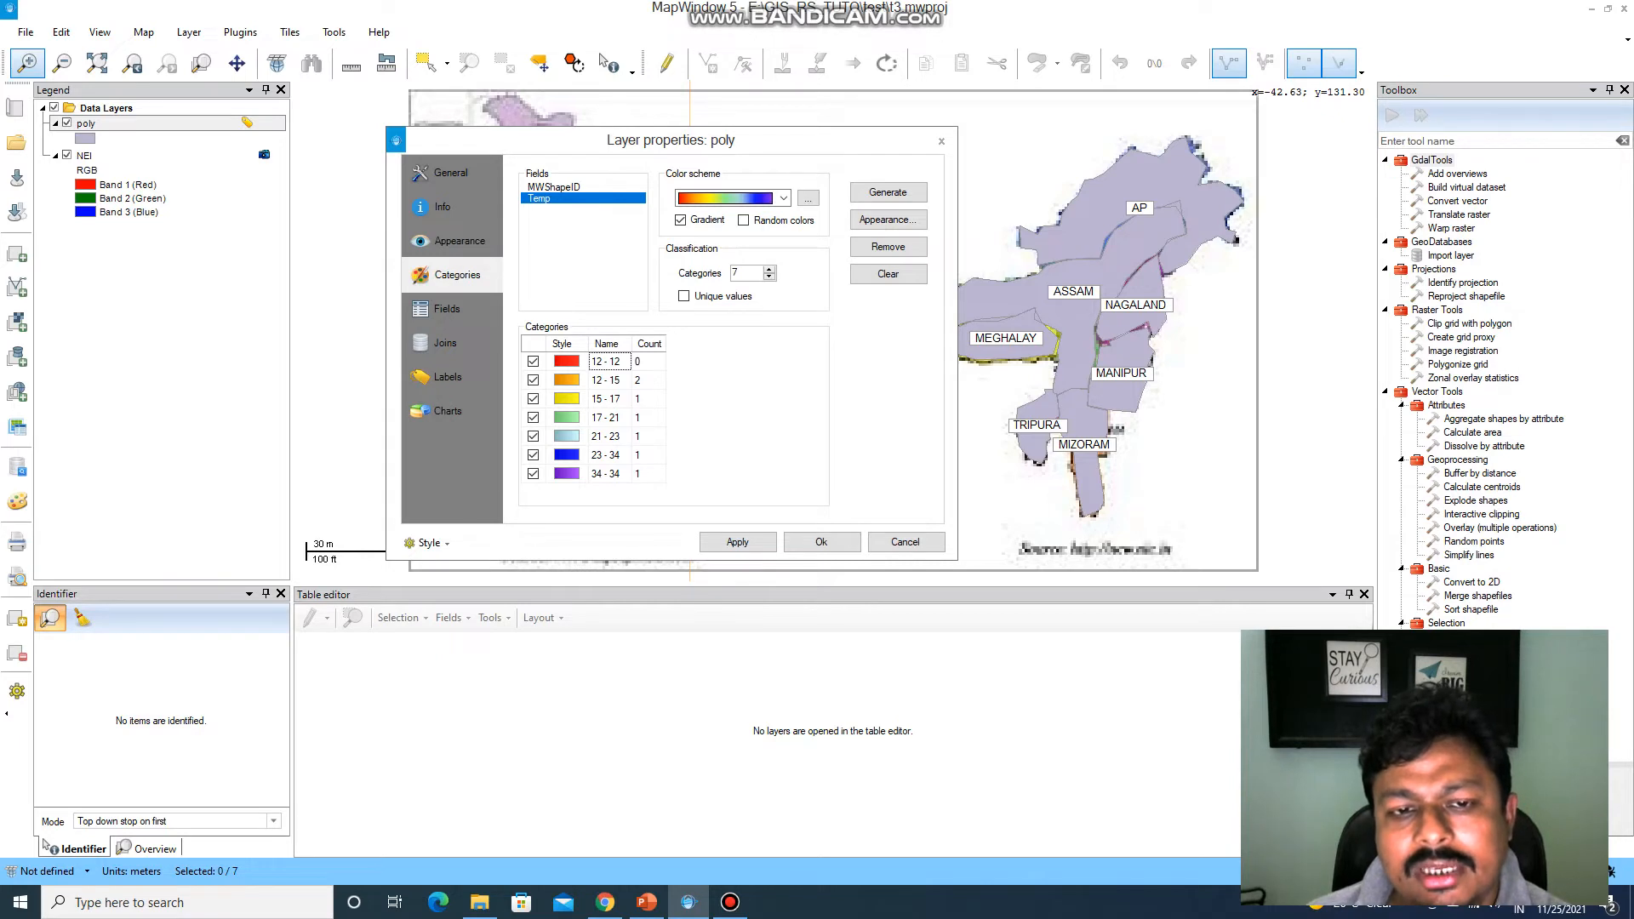
left_click(605, 362)
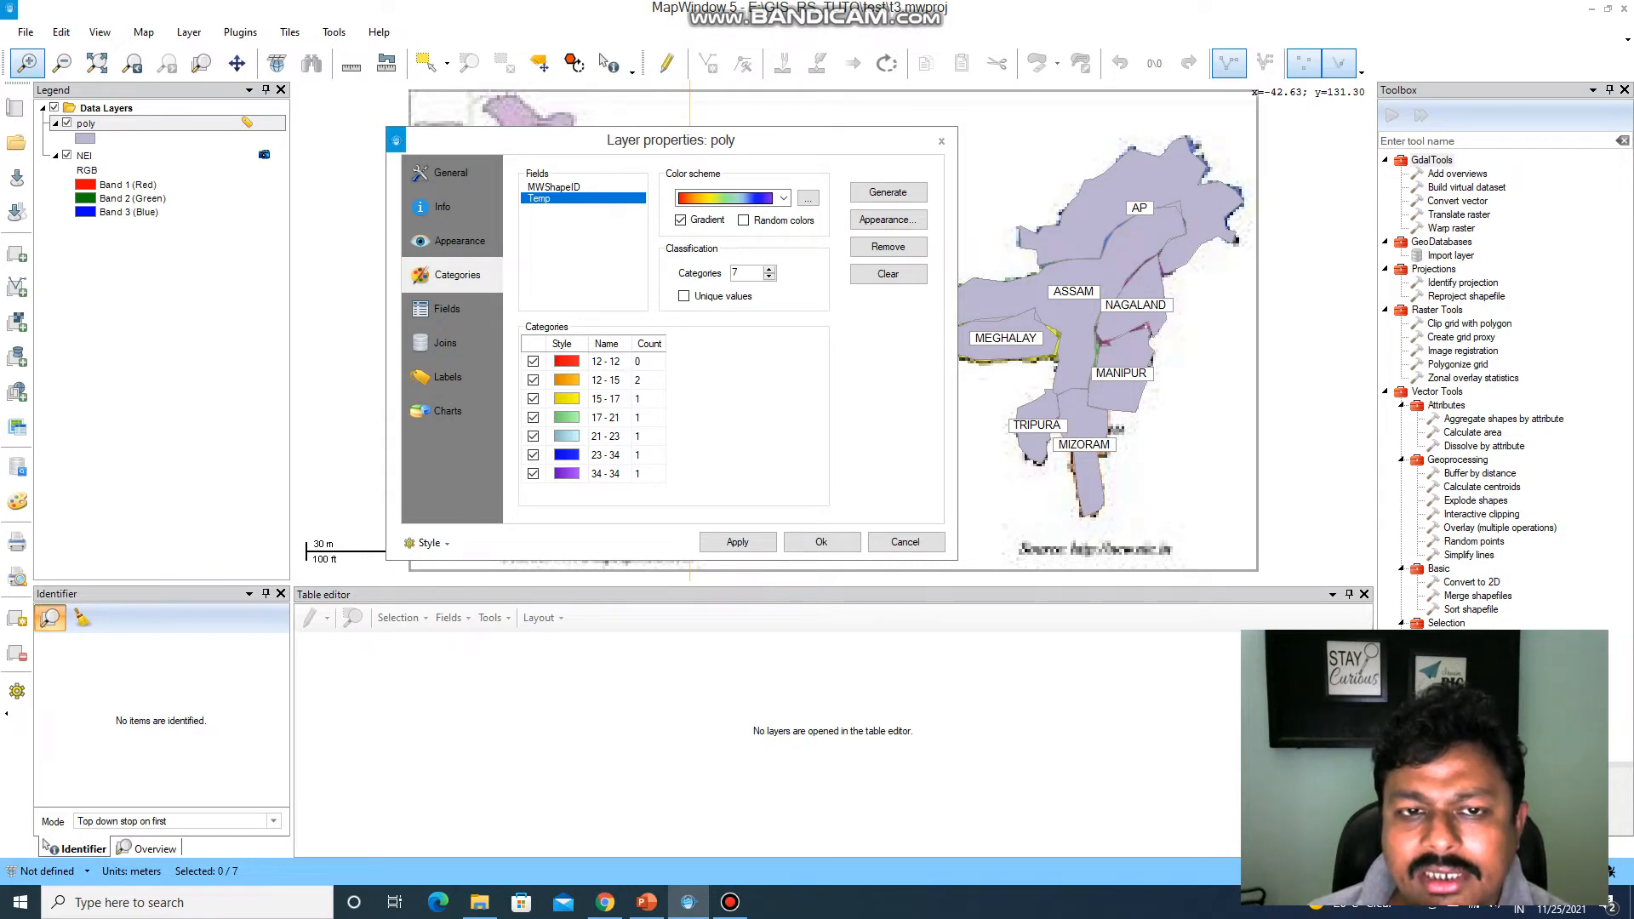
key("ctrl+a")
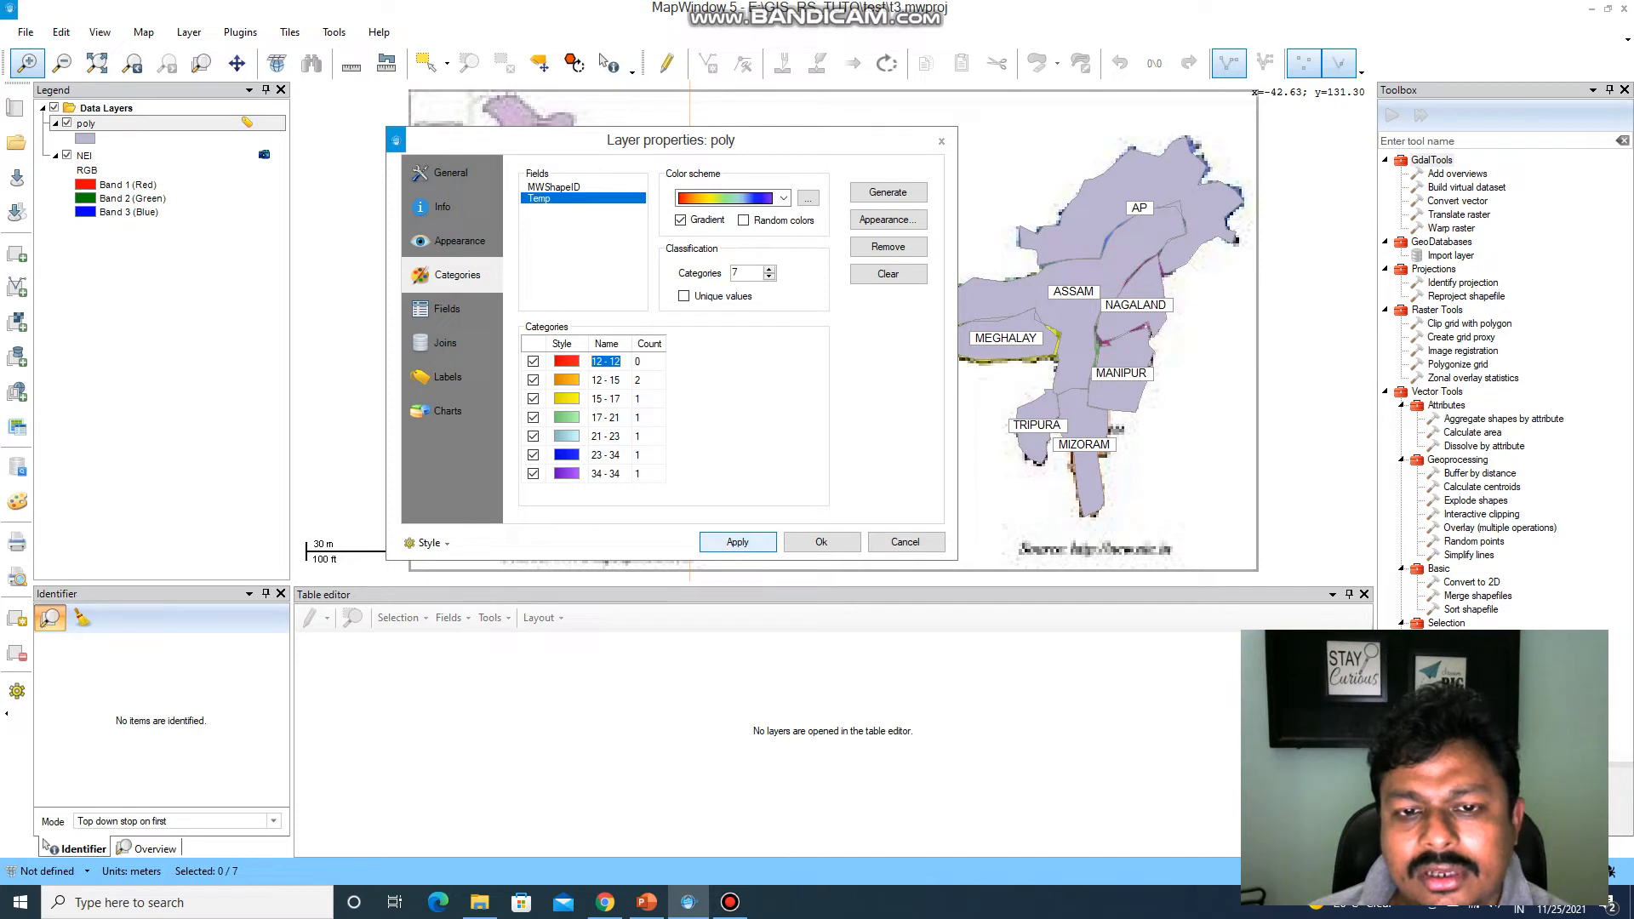
left_click(737, 543)
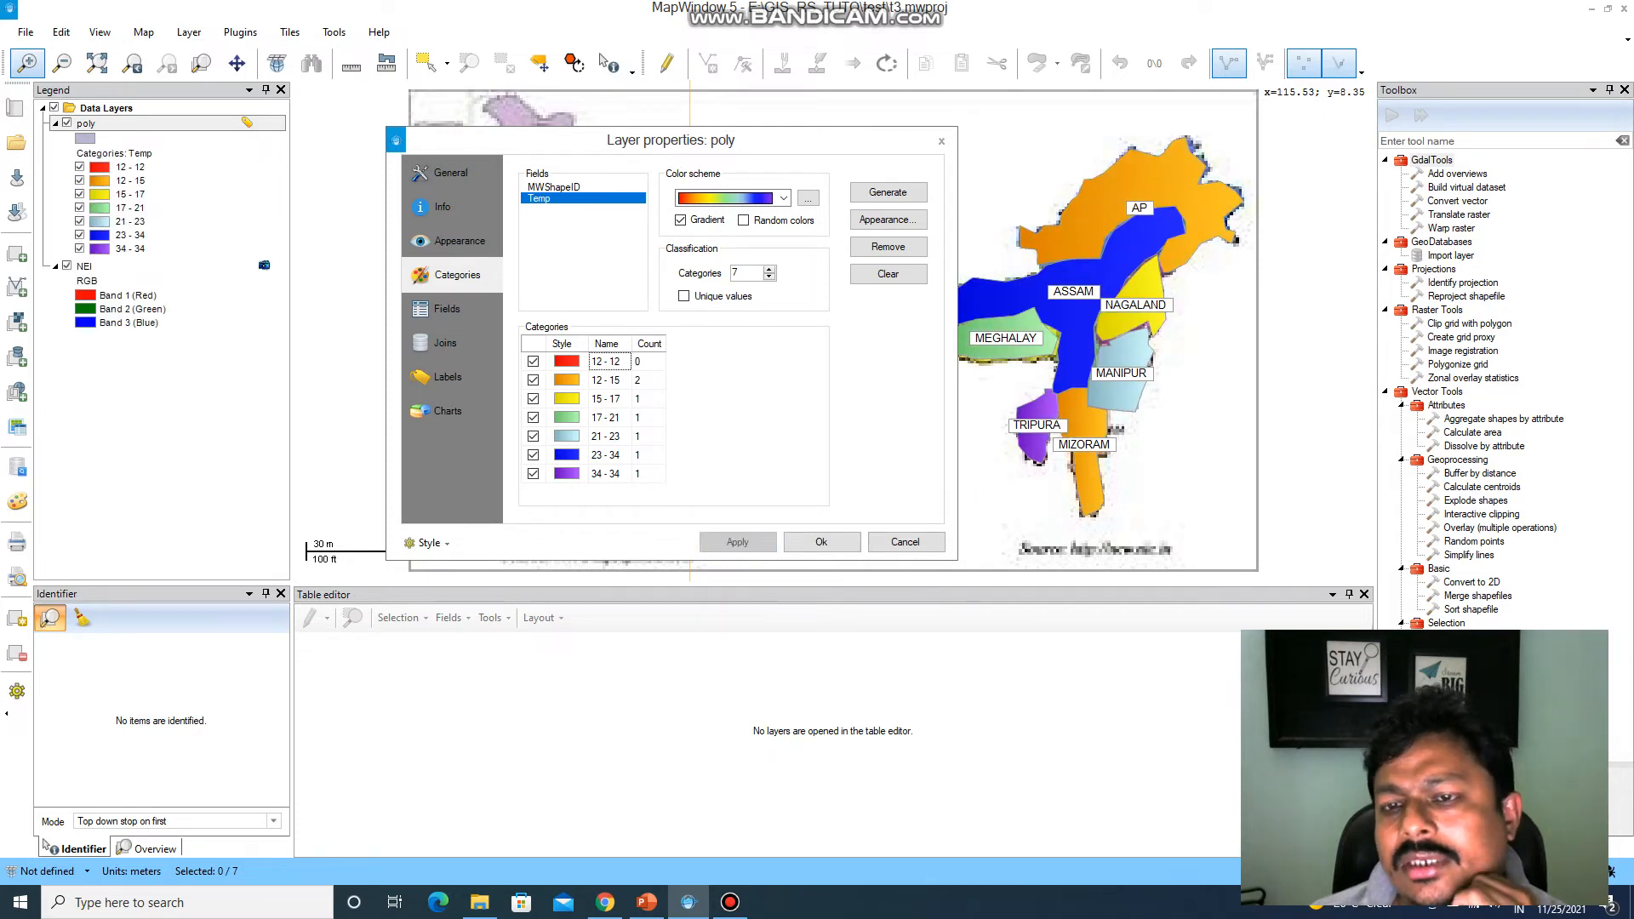
left_click_drag(510, 140, 232, 157)
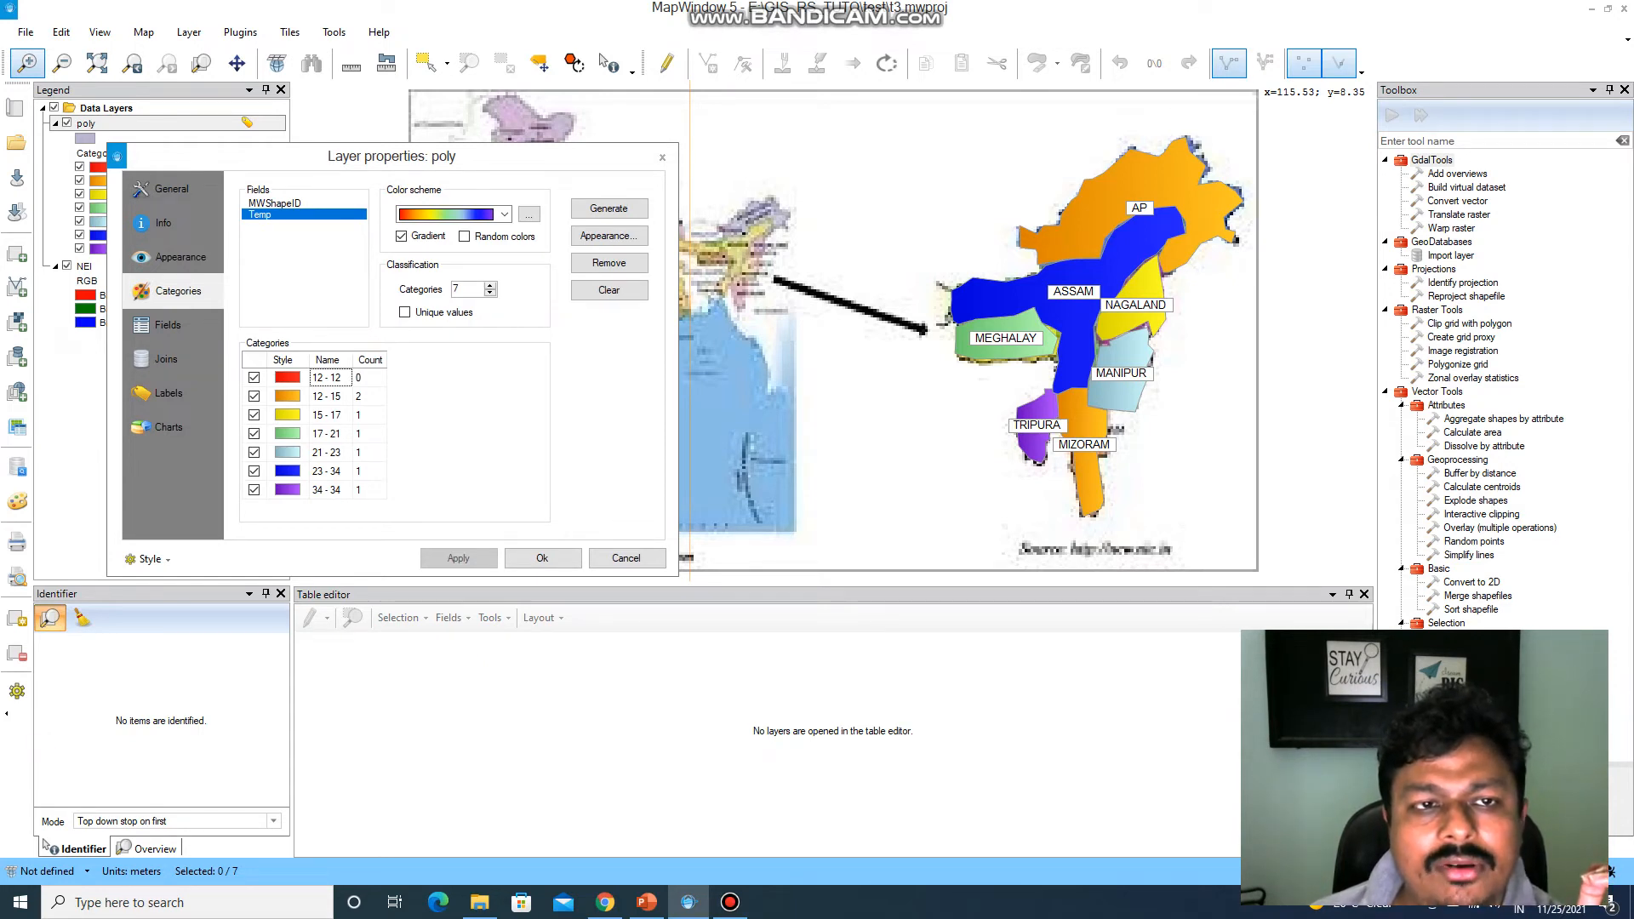
left_click_drag(231, 156, 246, 380)
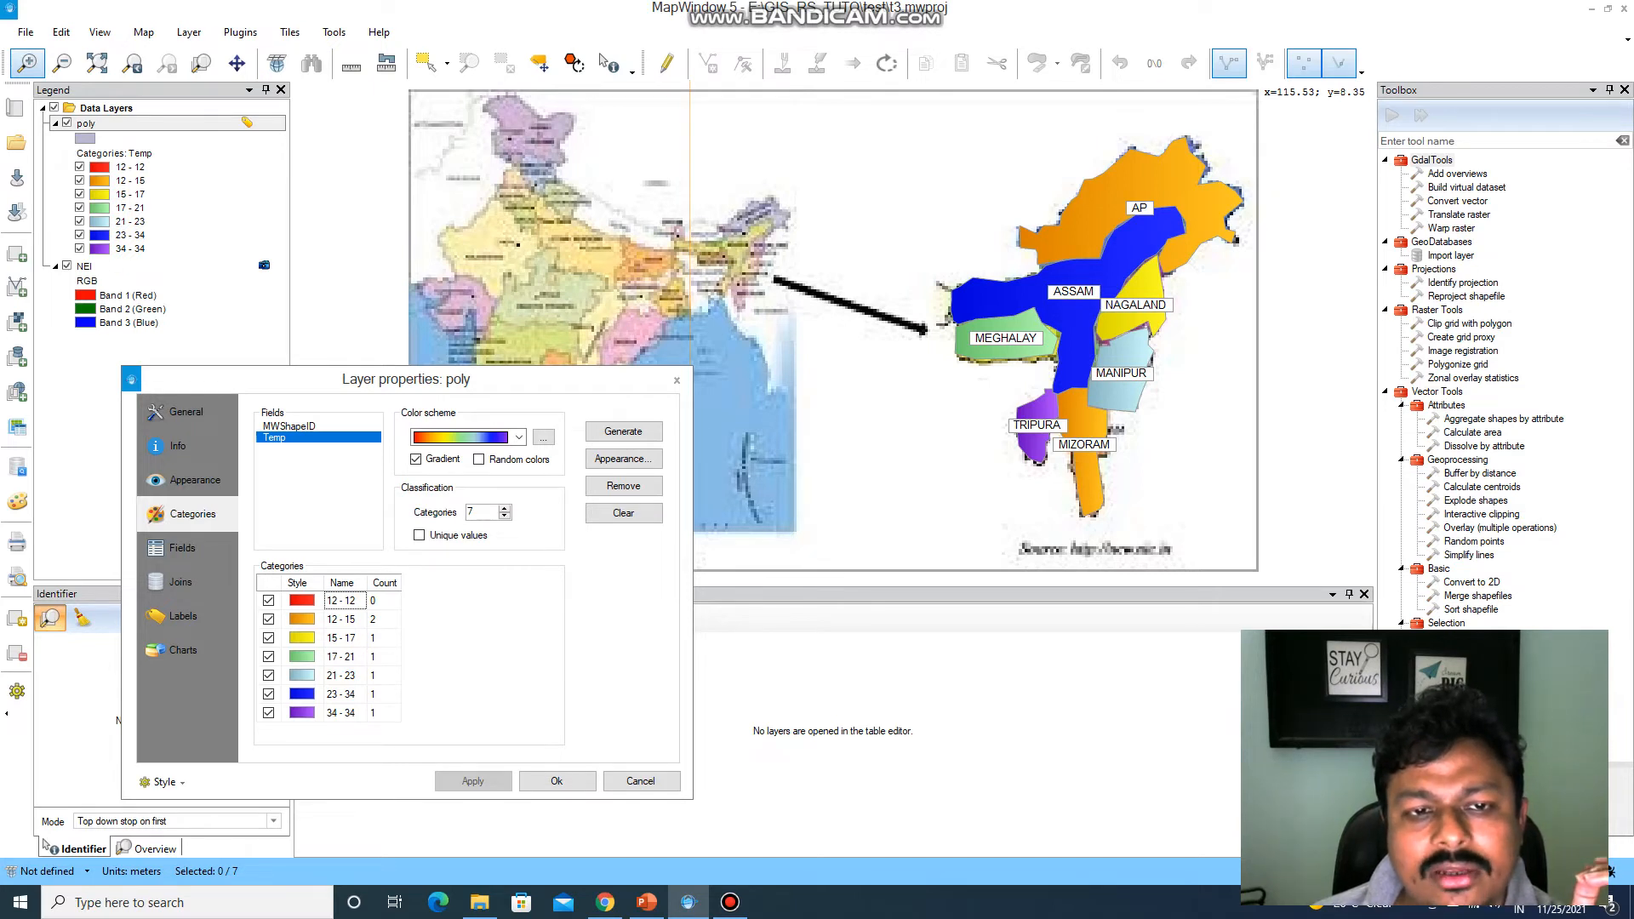
left_click_drag(246, 379, 261, 222)
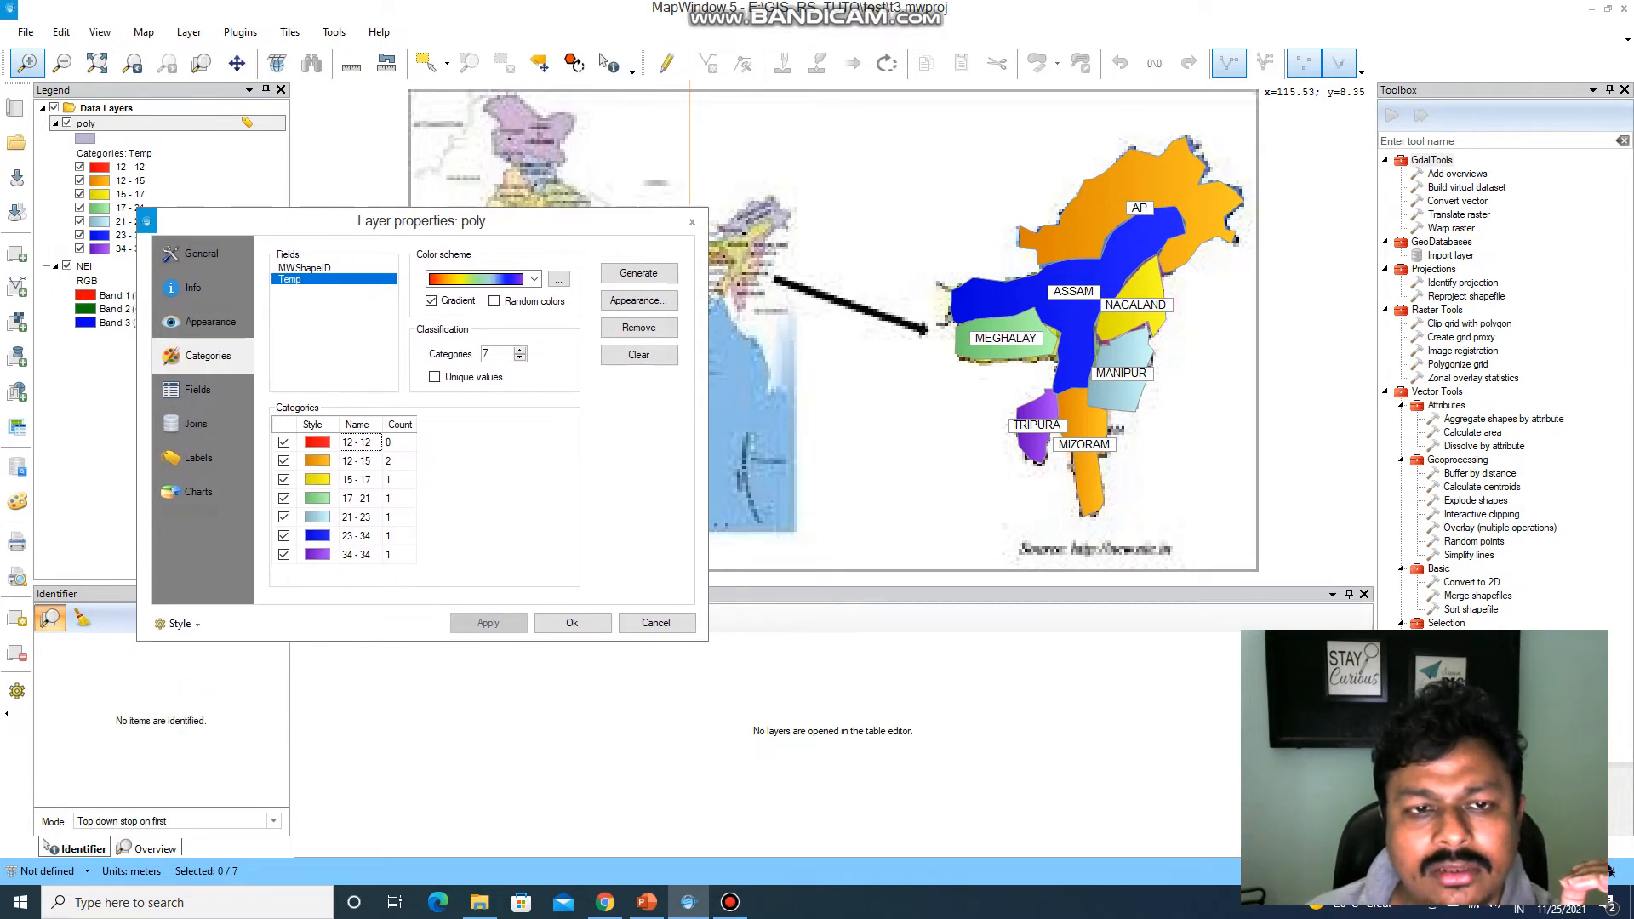
Compare the fields offered with and without unique-value classification, leaving Unique values enabled.
left_click(435, 377)
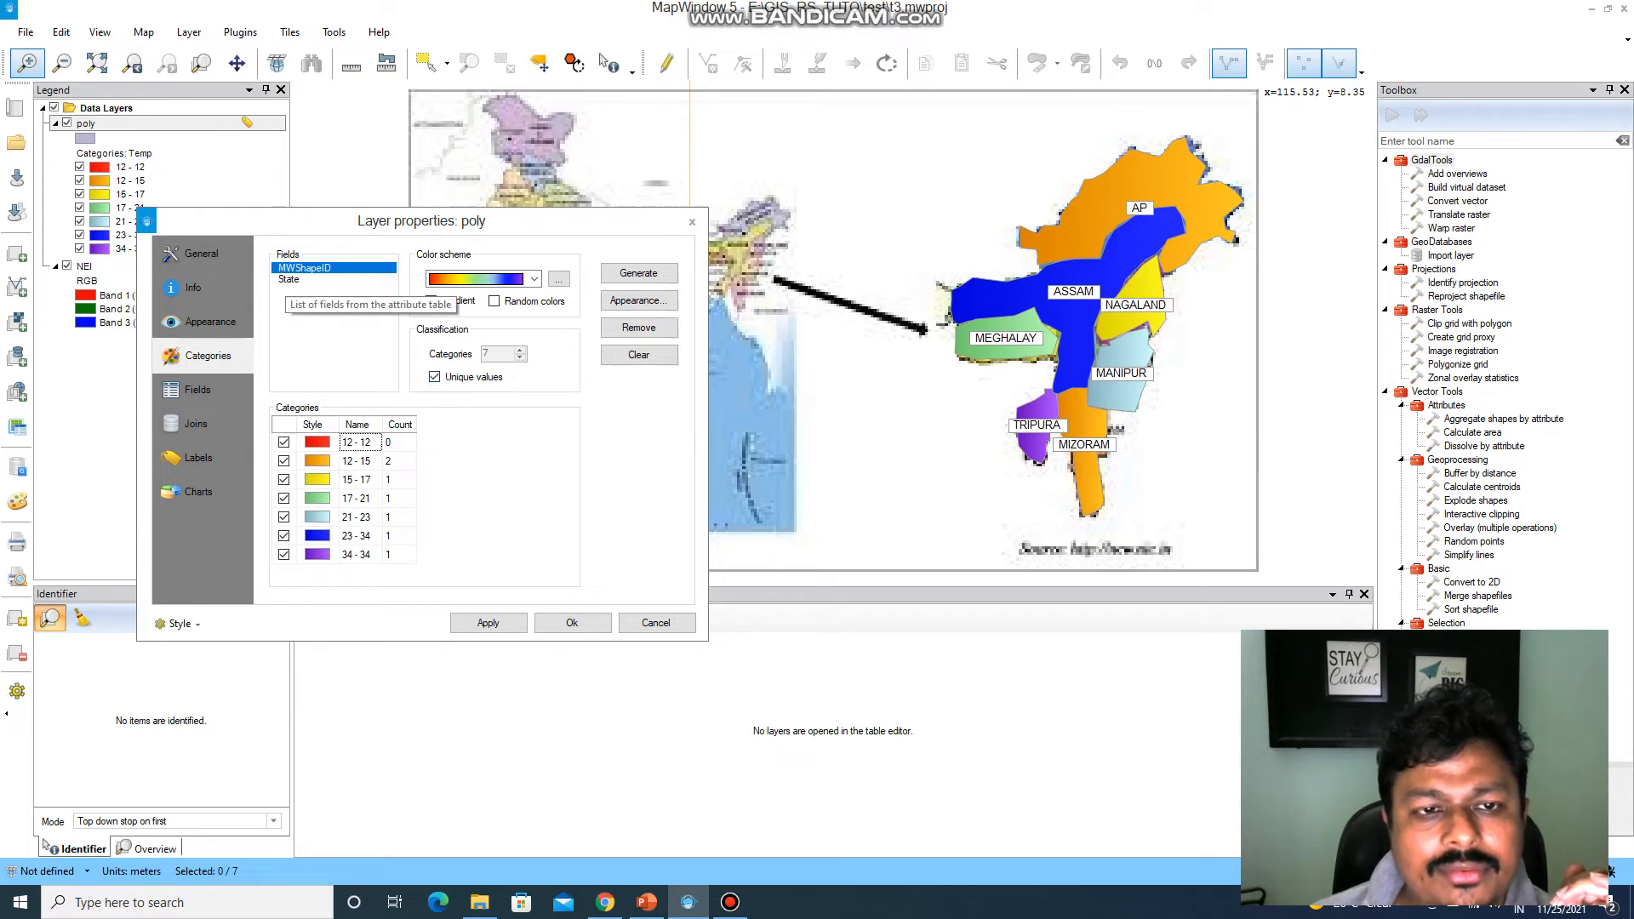
left_click(435, 377)
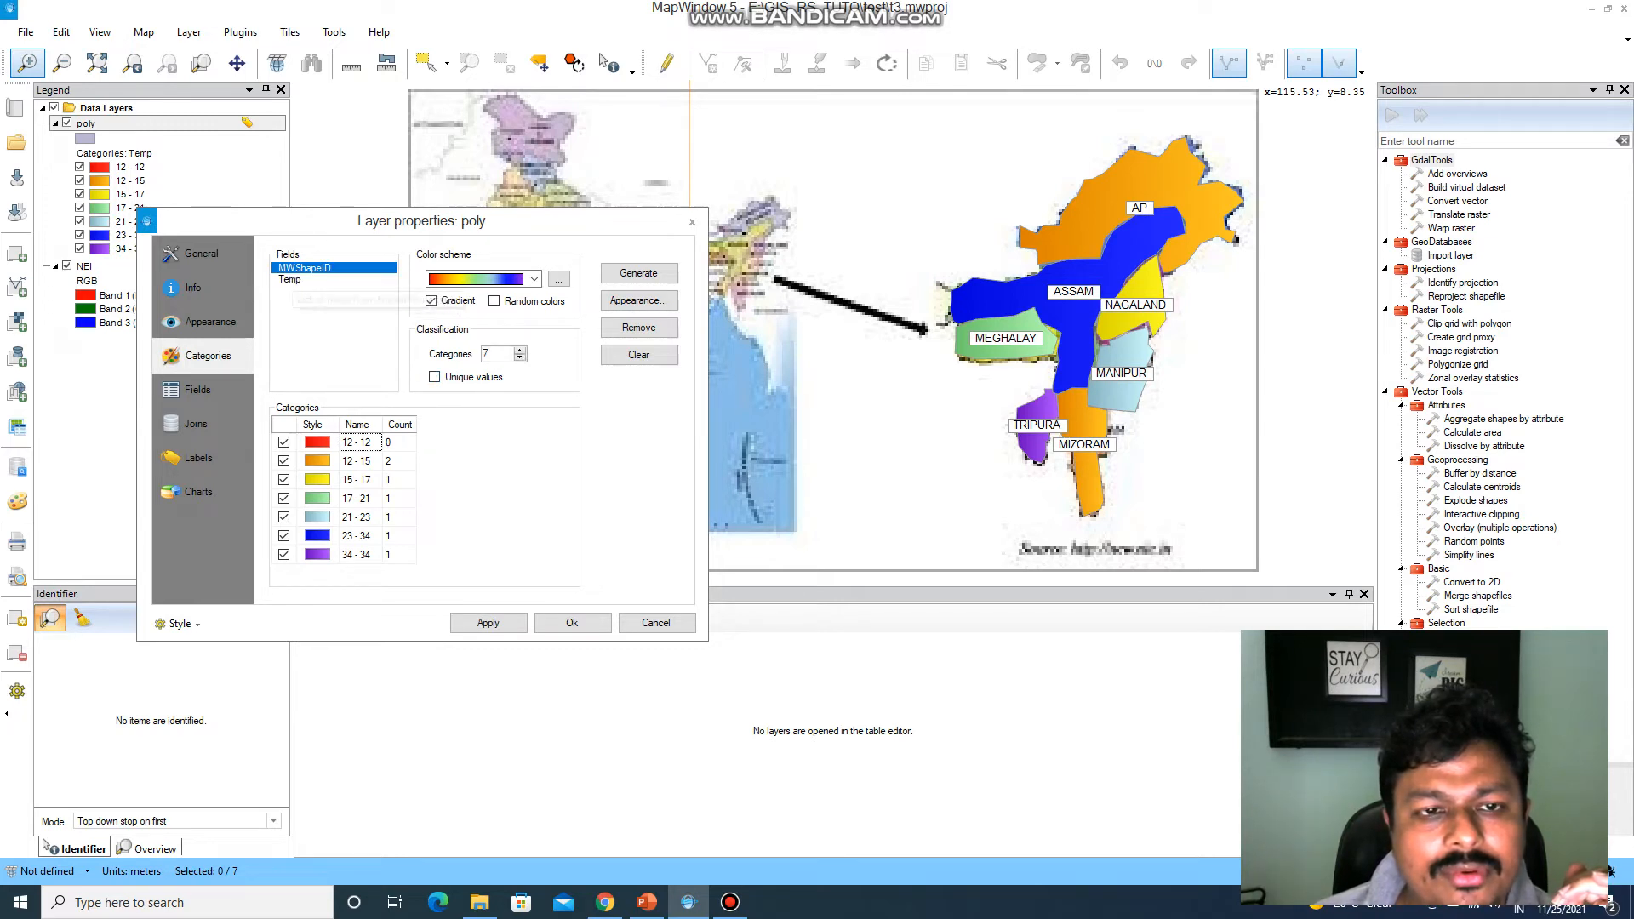
left_click(290, 280)
key("Up")
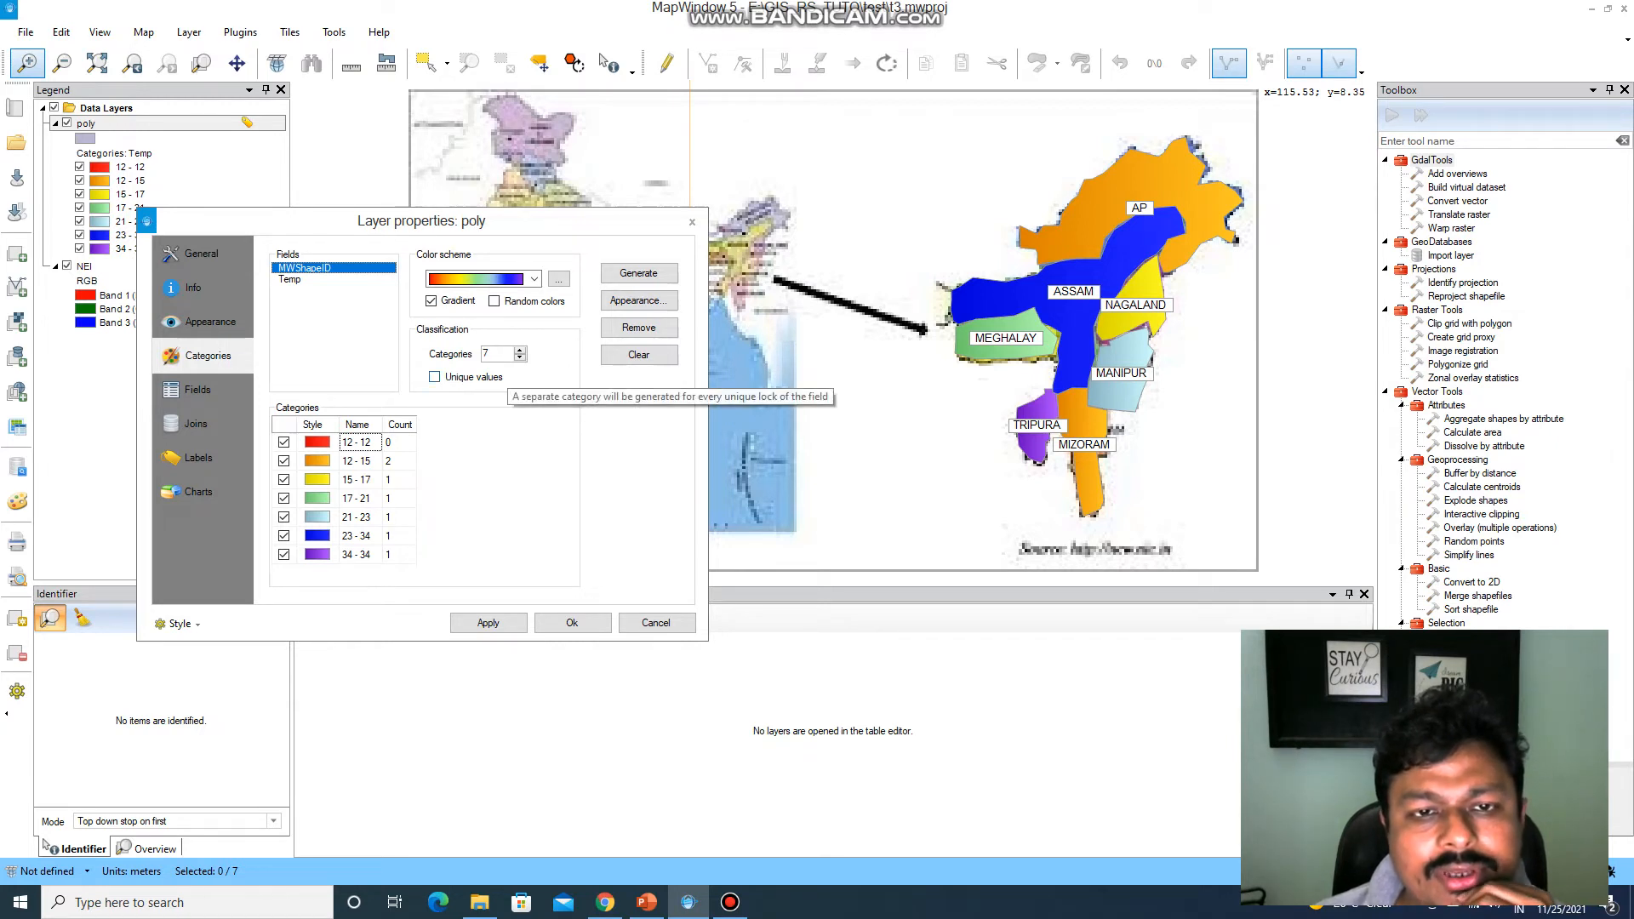
left_click(435, 377)
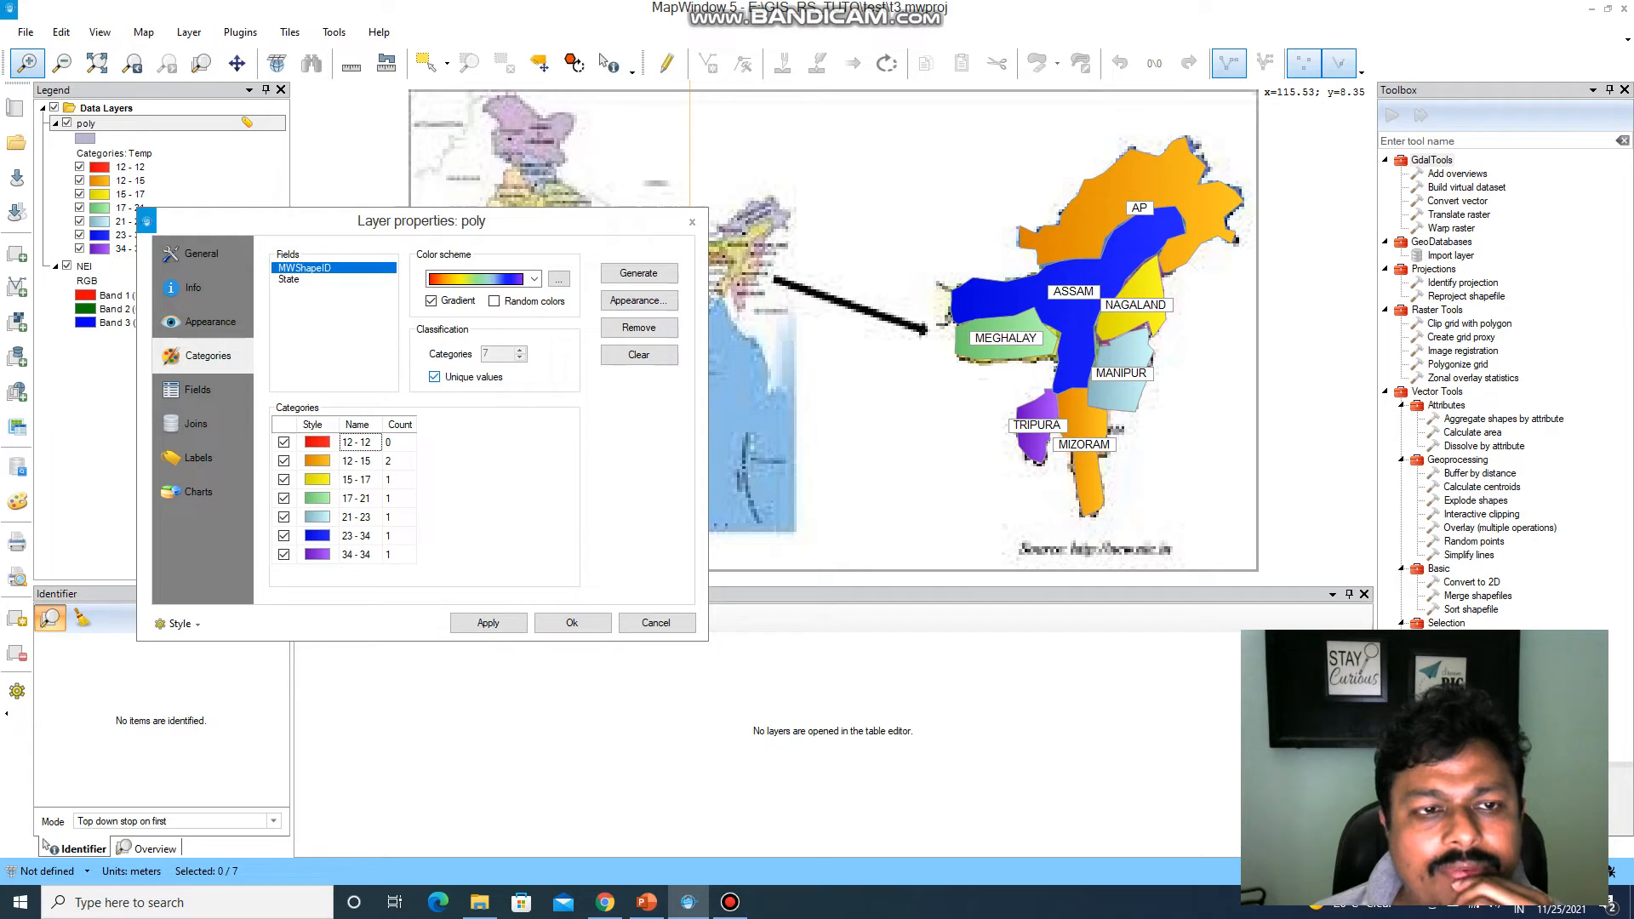